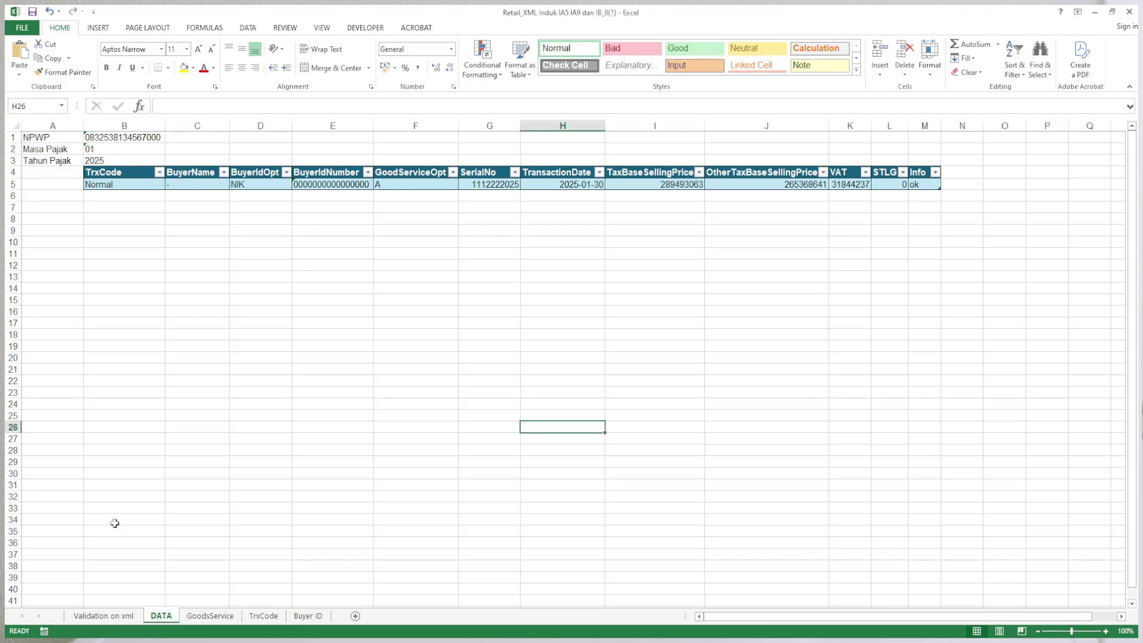
click(160, 460)
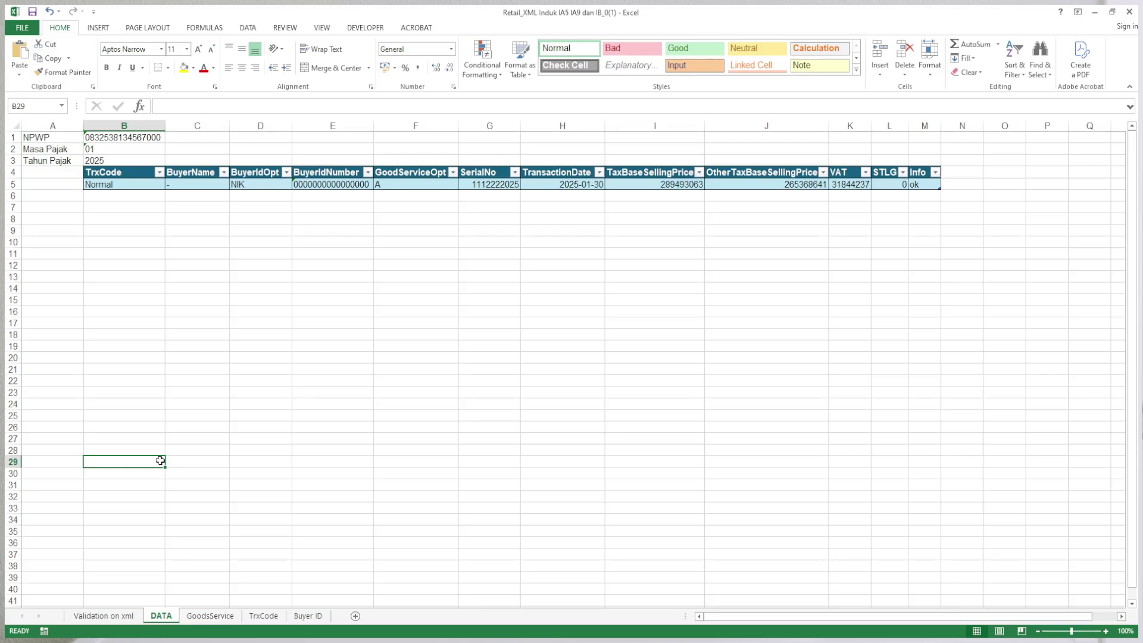
click(249, 325)
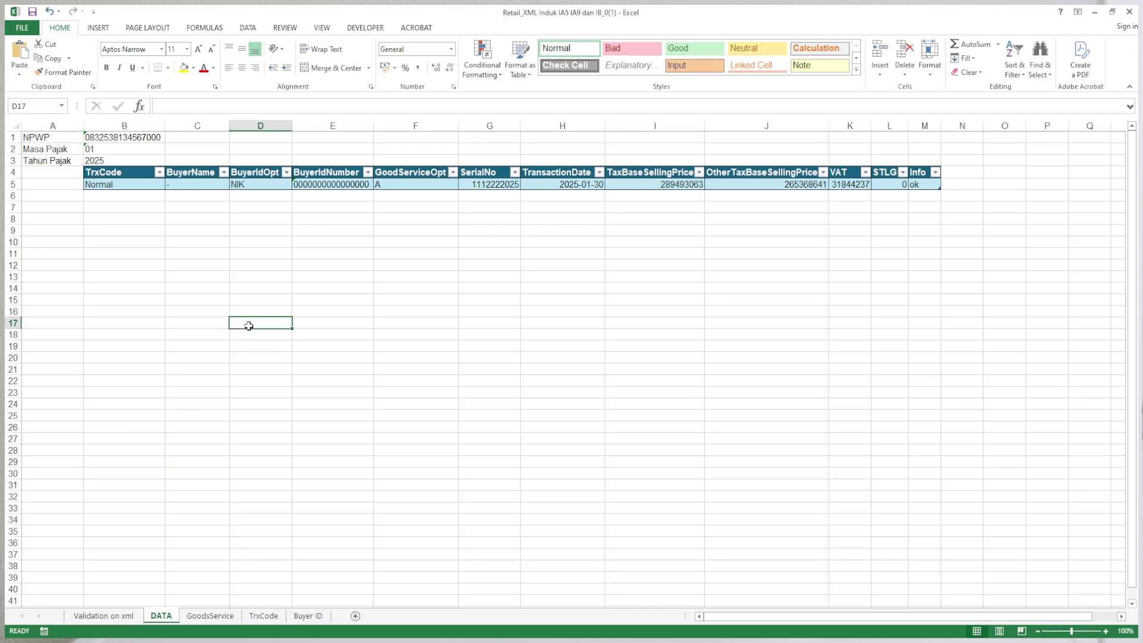
click(137, 298)
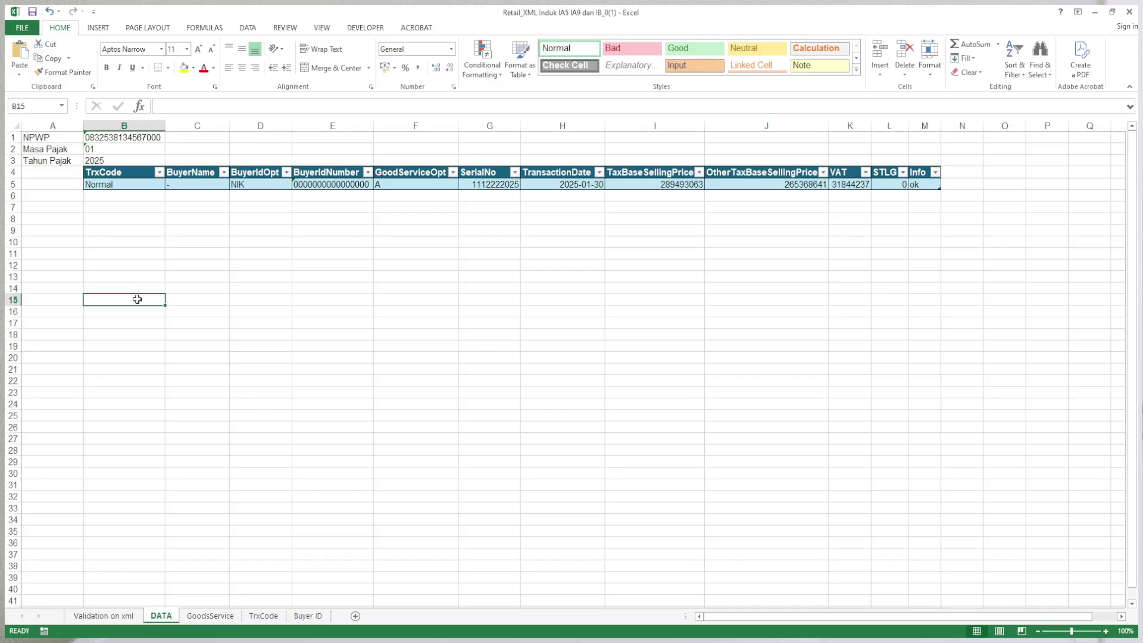
click(169, 256)
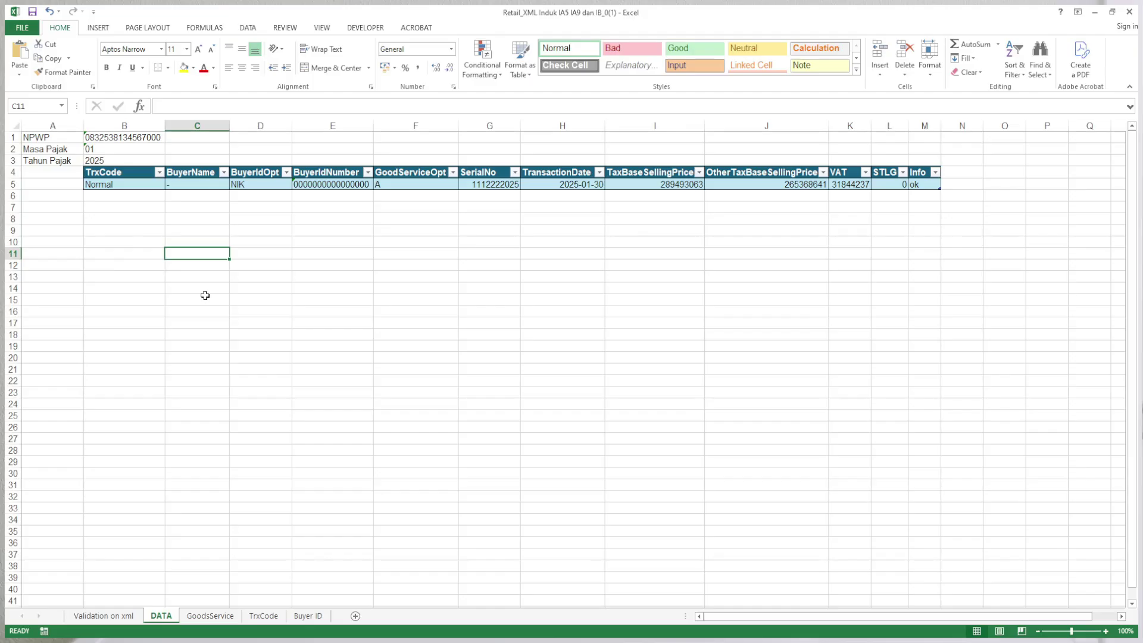
click(102, 221)
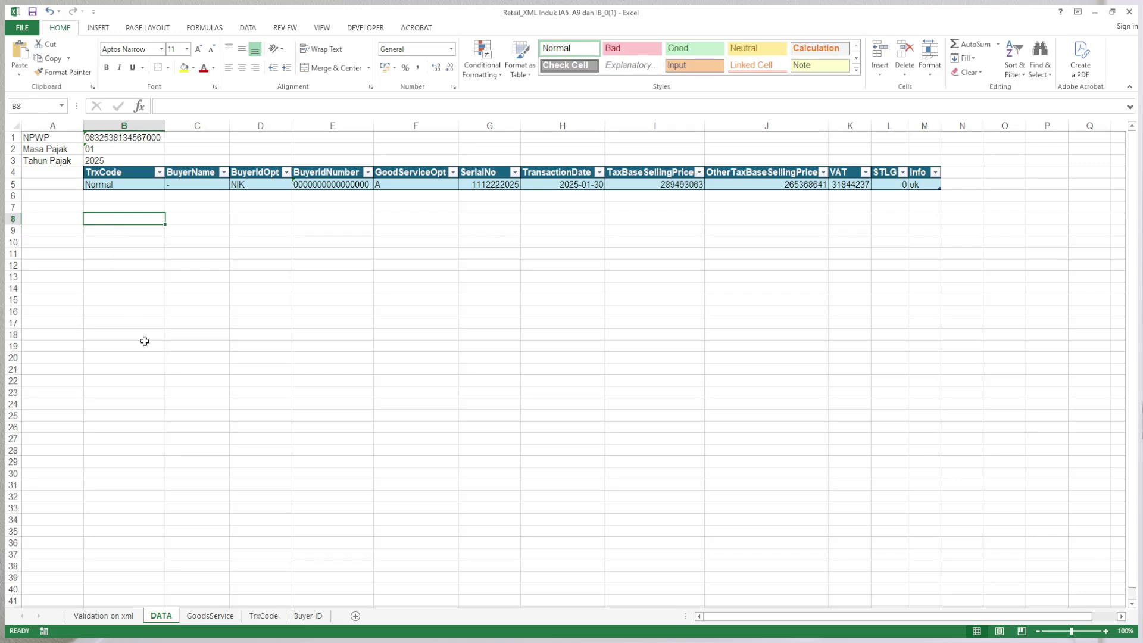
click(150, 426)
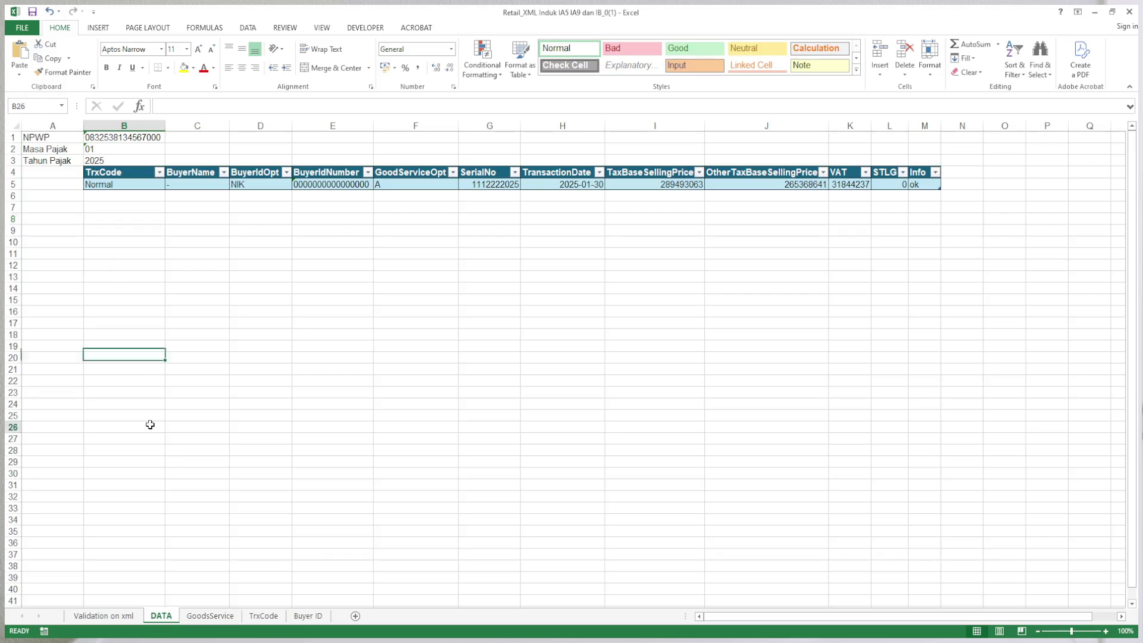
click(71, 209)
click(125, 239)
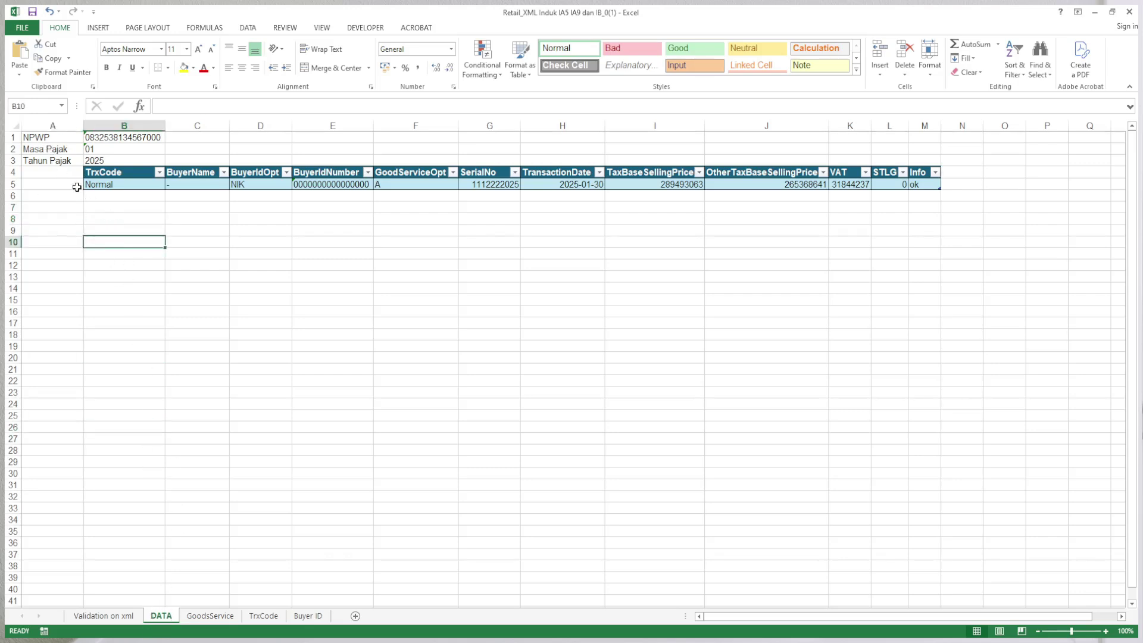
click(63, 210)
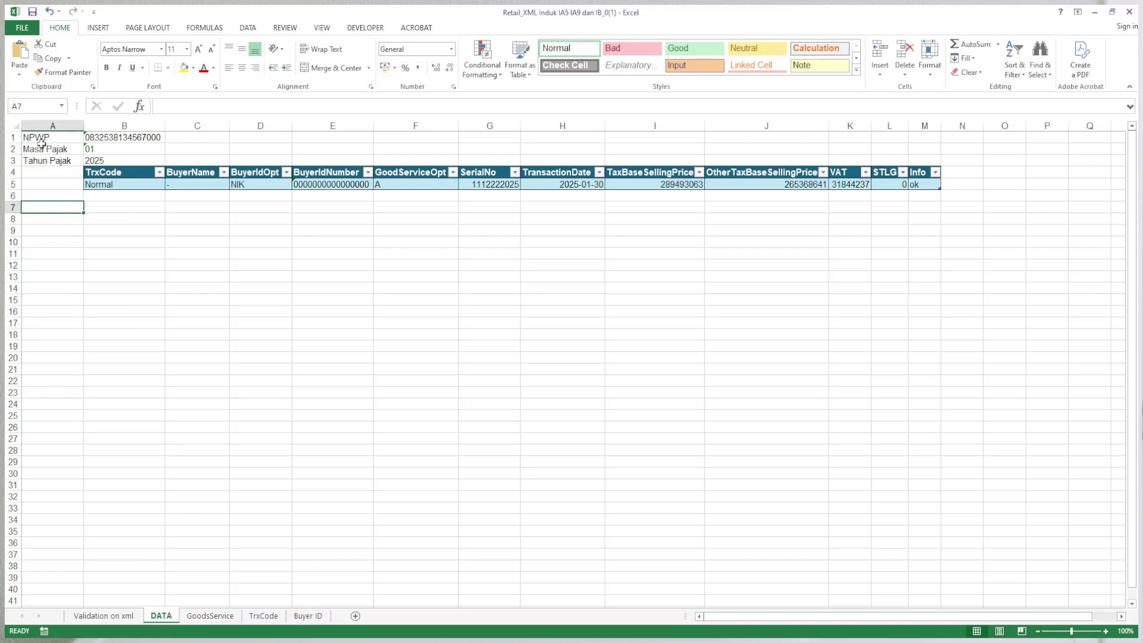
Examine the NPWP label and the taxpayer number entry in cell B1 of the DATA sheet
click(40, 139)
click(119, 228)
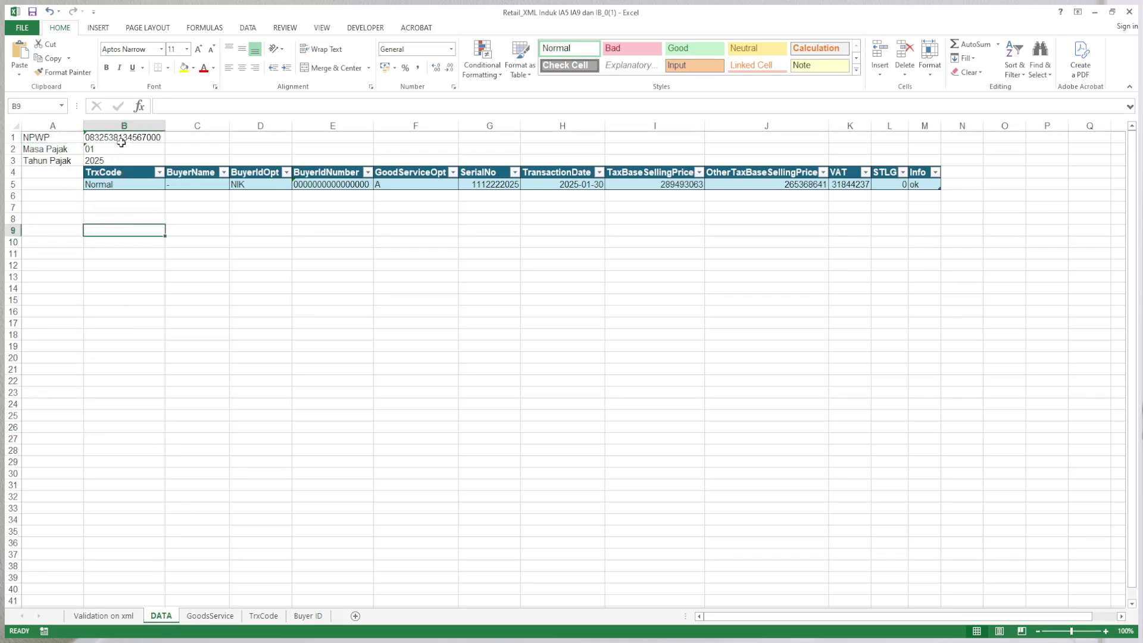
click(121, 139)
click(243, 254)
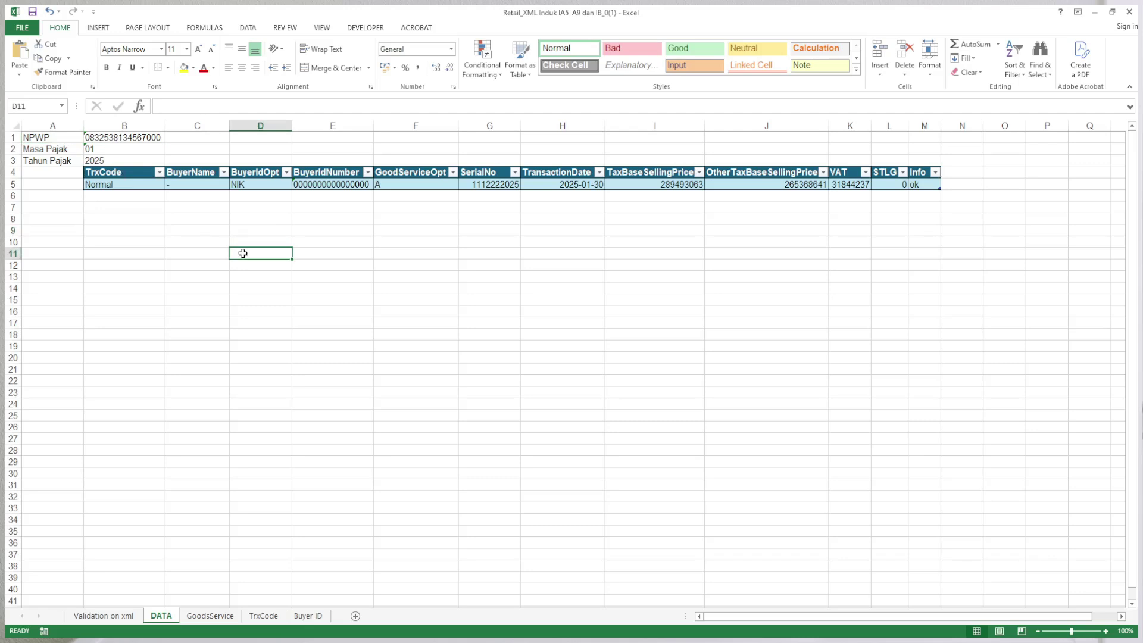
click(178, 217)
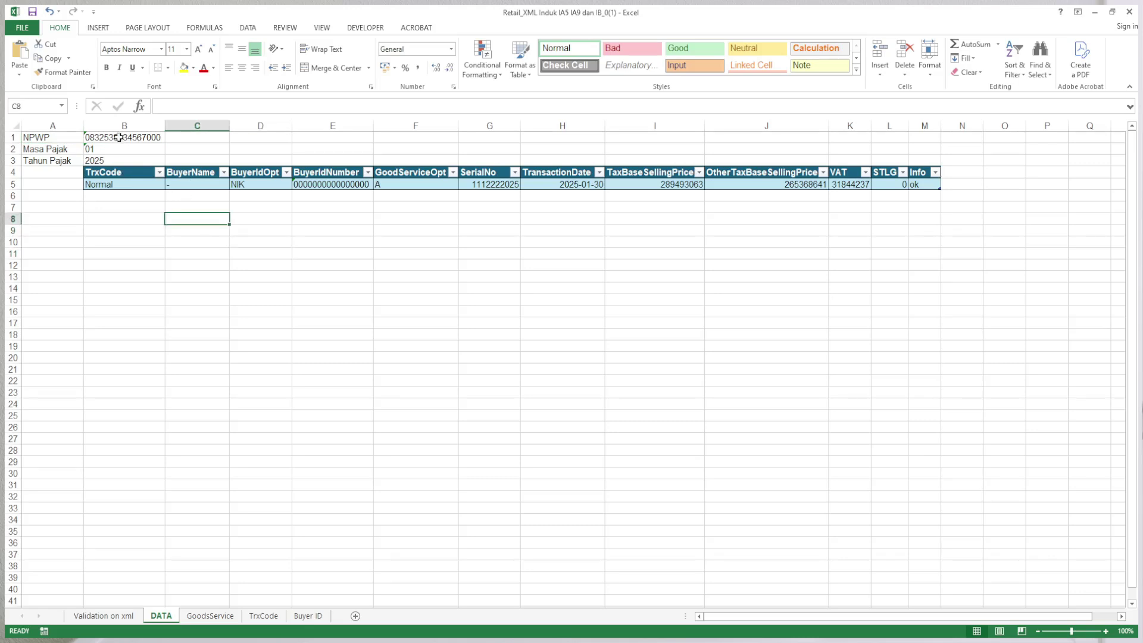
click(120, 138)
click(194, 264)
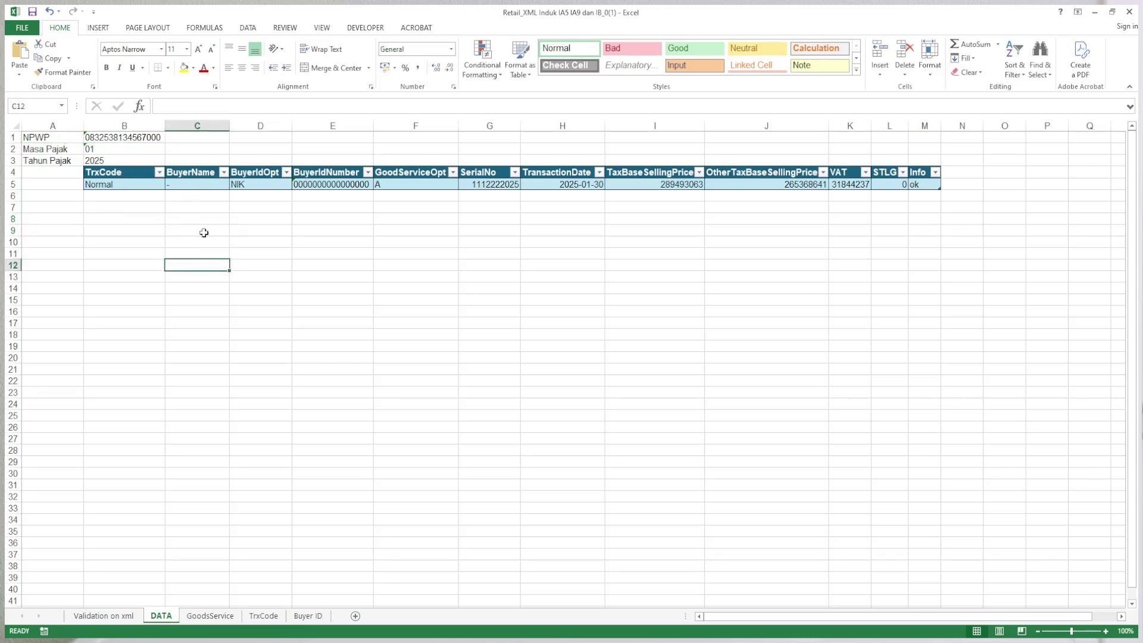
click(202, 241)
click(106, 140)
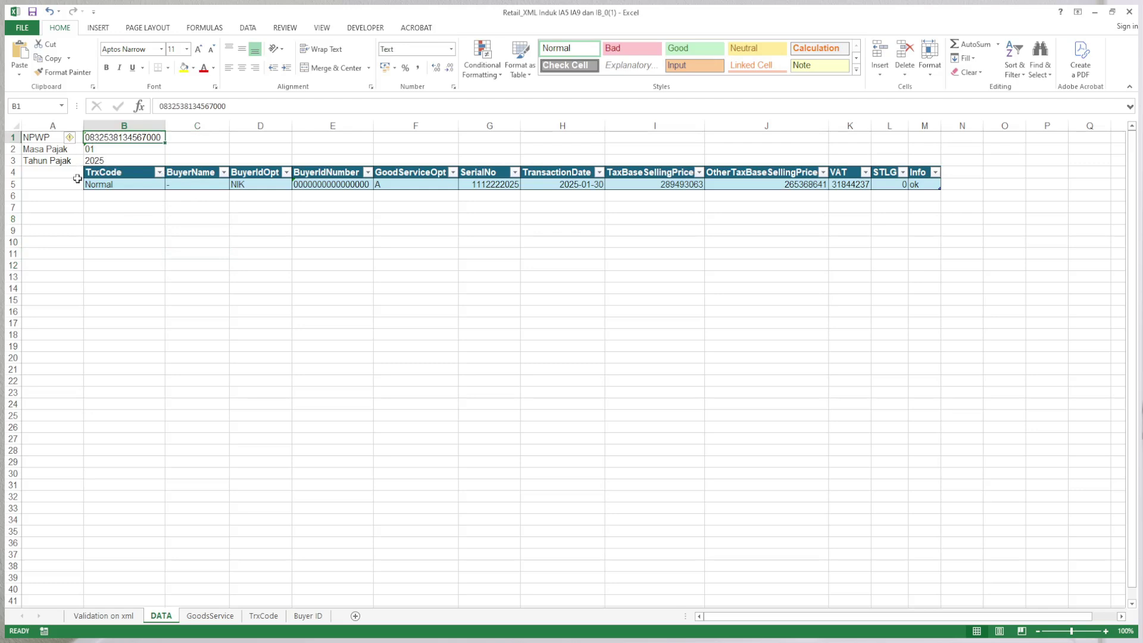
click(234, 276)
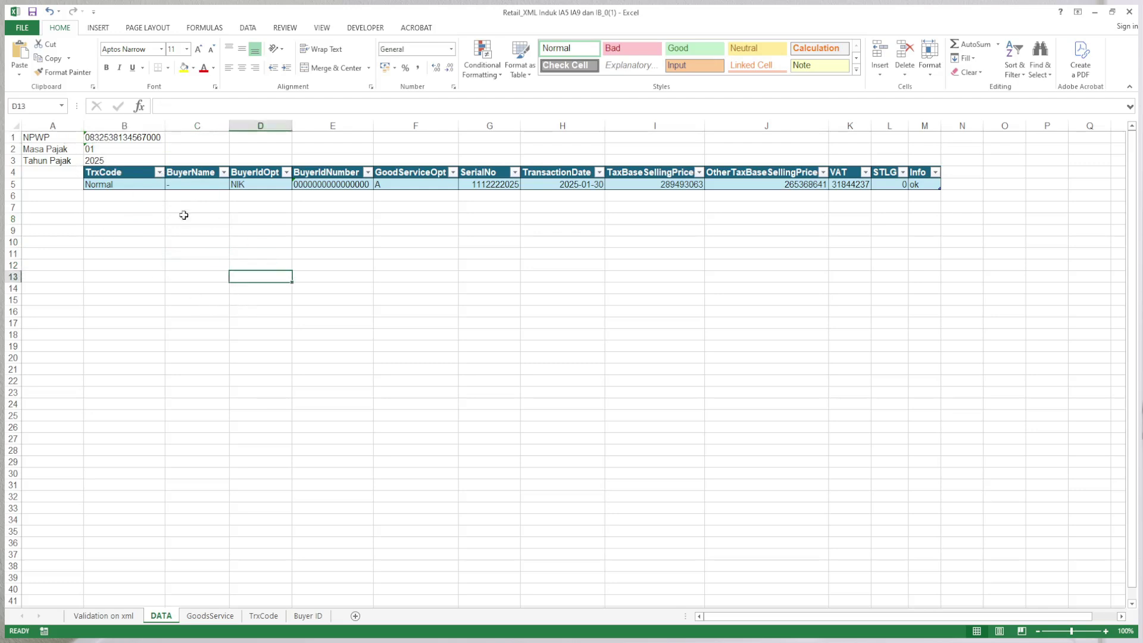
Check the Masa Pajak entry in B2 and the Tahun Pajak entry in B3
click(39, 150)
click(99, 150)
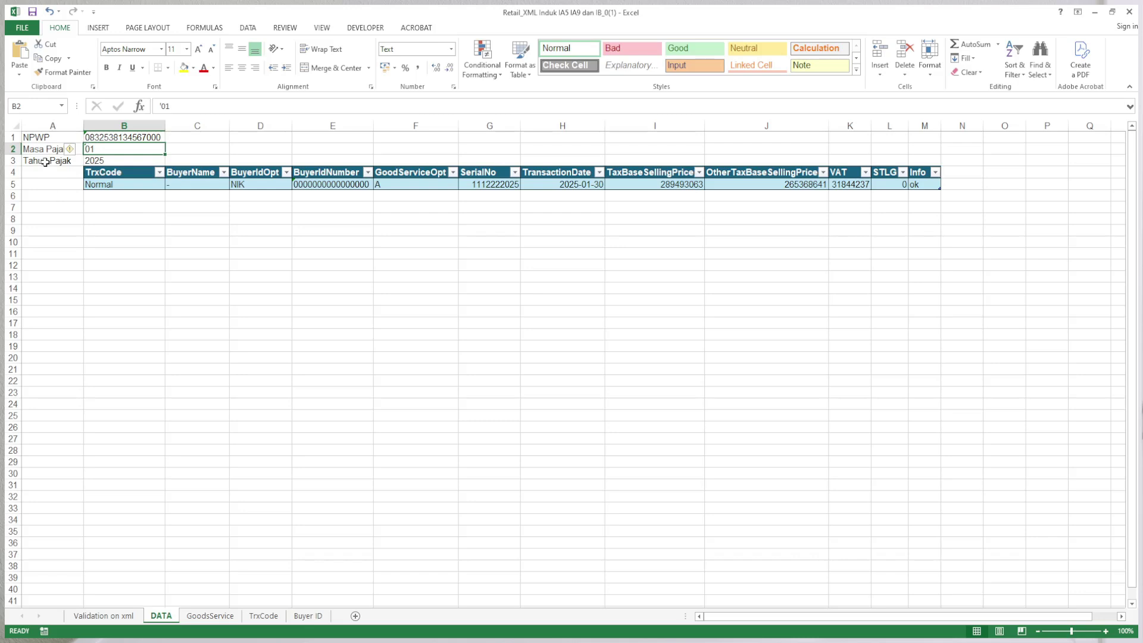
click(45, 162)
click(47, 194)
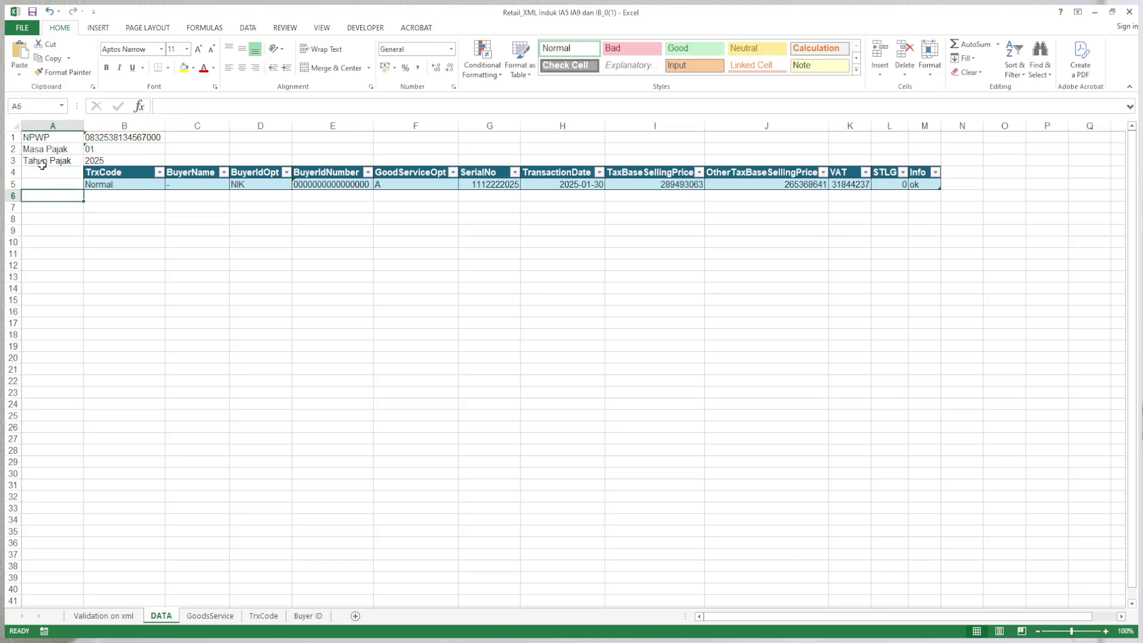
click(41, 164)
click(112, 161)
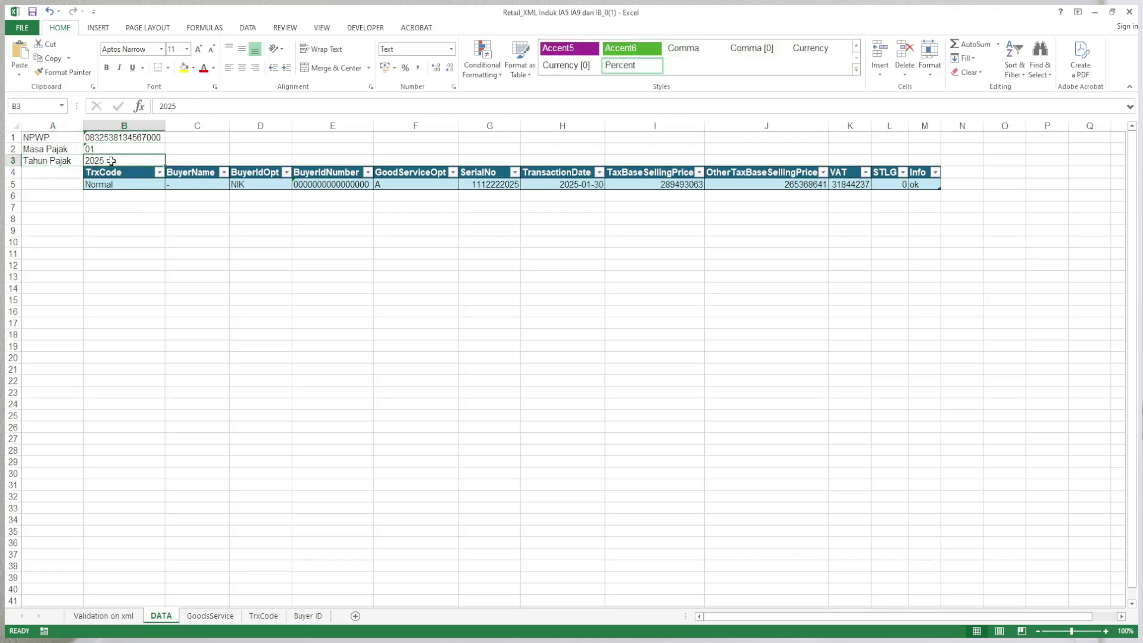
click(179, 275)
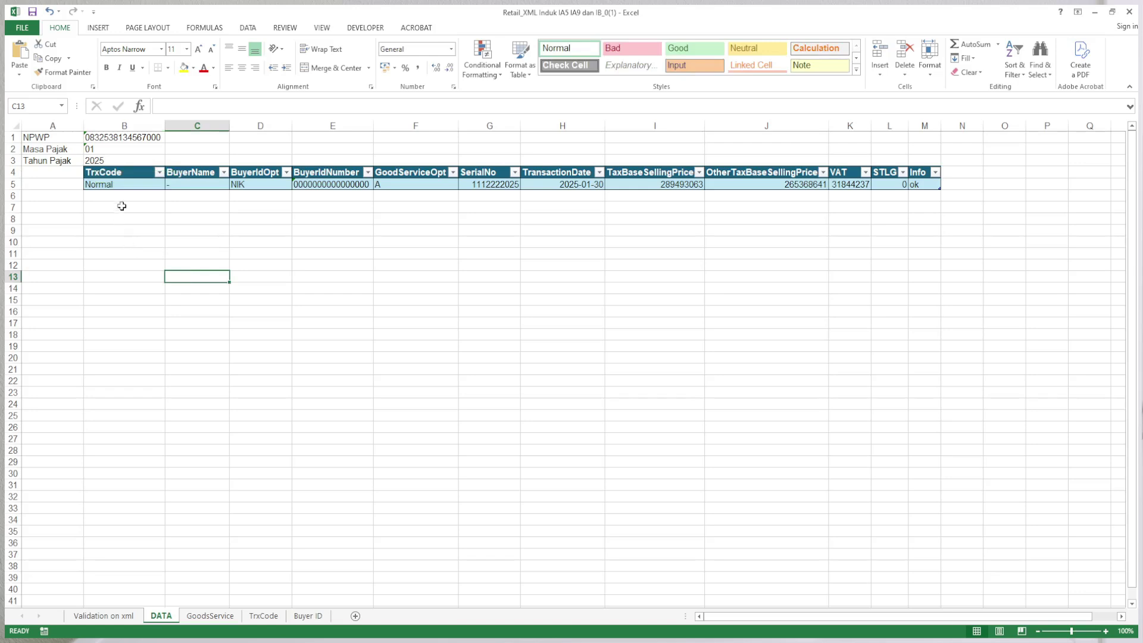
click(122, 230)
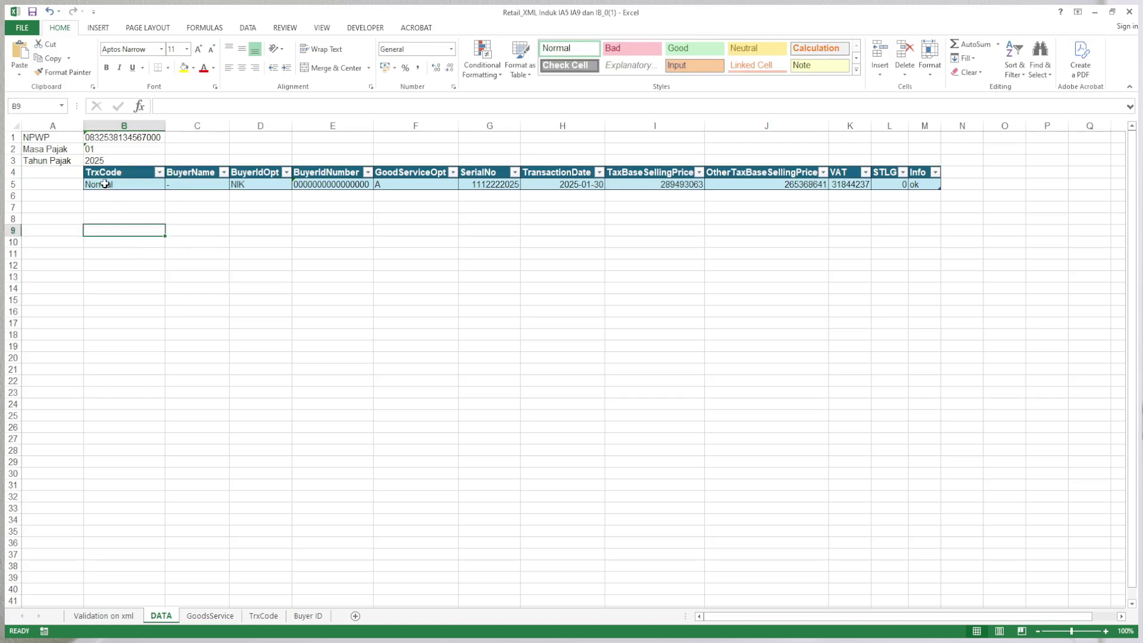
Examine the TrxCode and BuyerName entries in row 5 of the data table
click(105, 183)
click(113, 230)
click(111, 185)
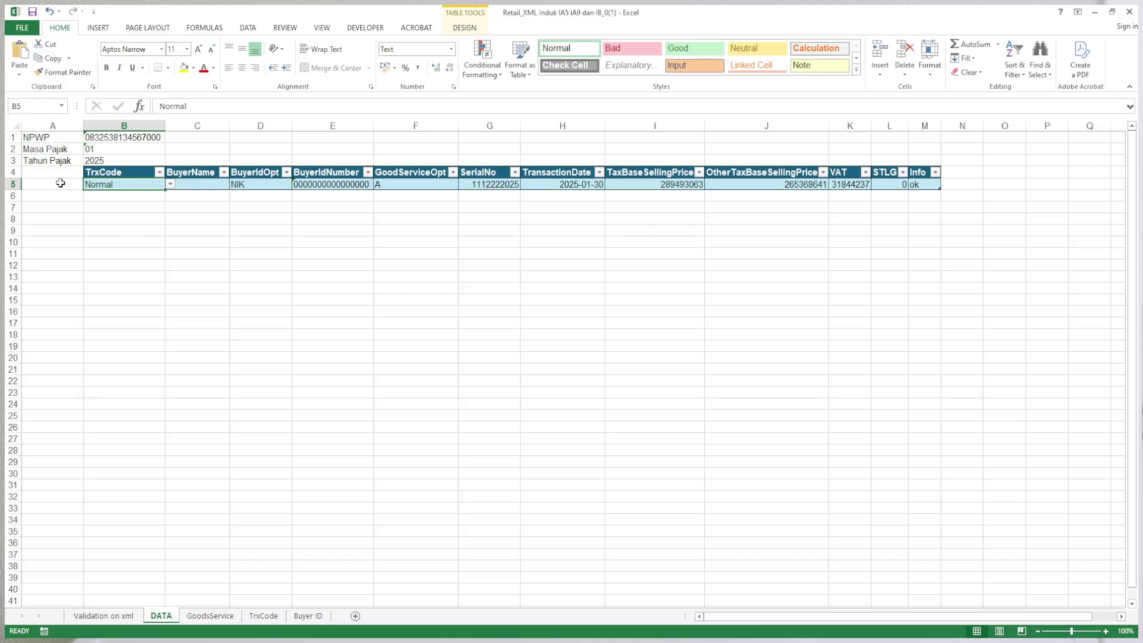
click(189, 225)
click(130, 209)
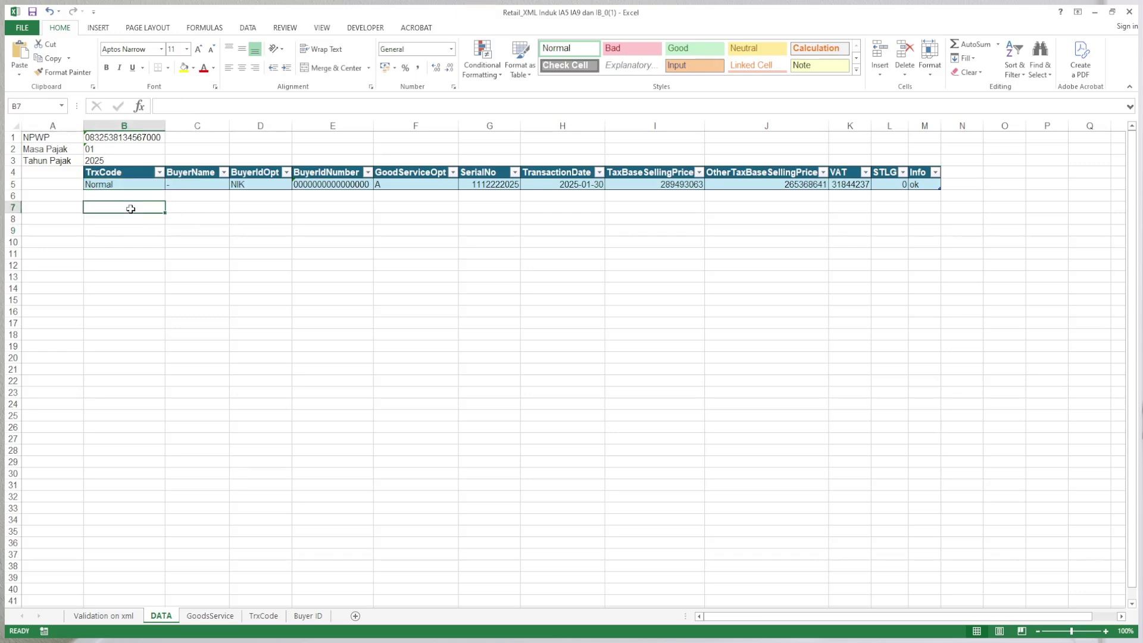
click(188, 186)
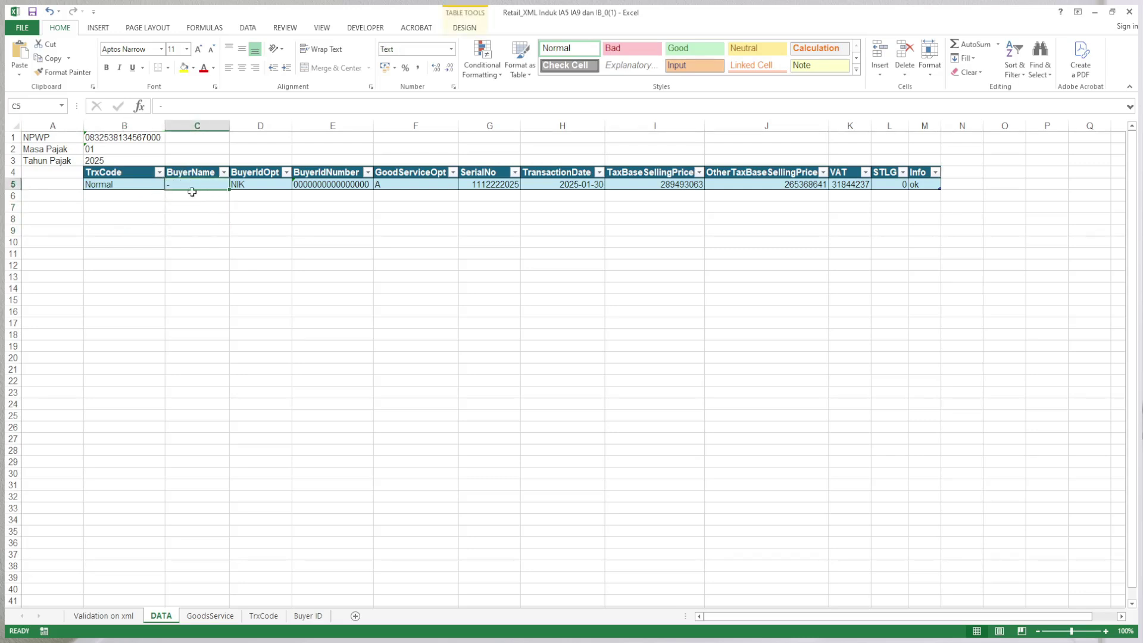
click(197, 206)
click(199, 220)
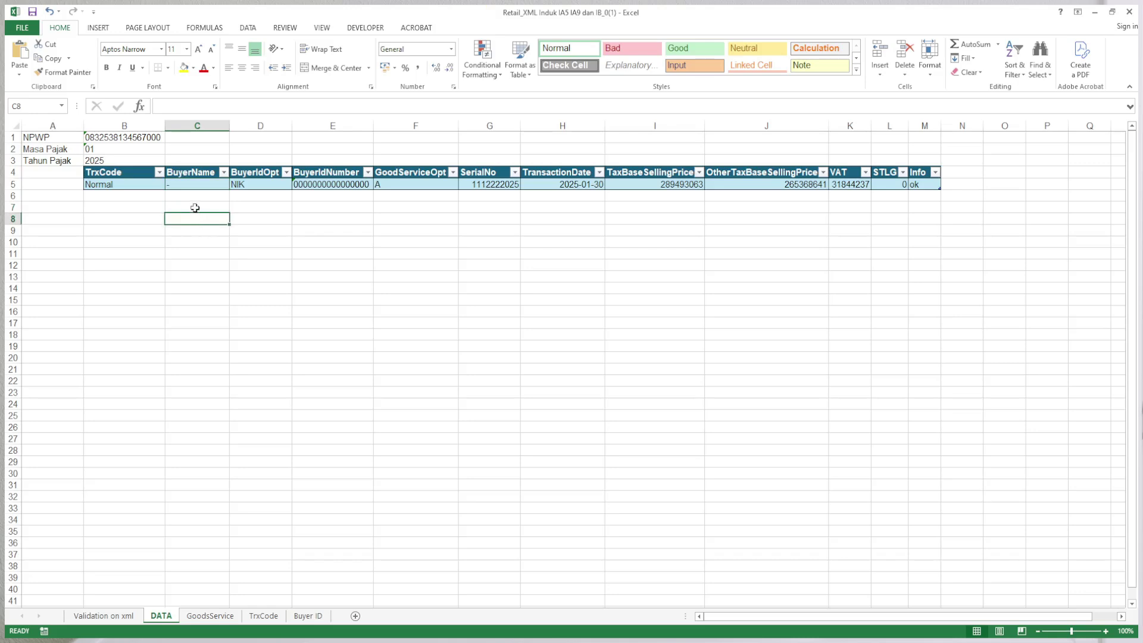
click(196, 208)
click(192, 221)
click(197, 235)
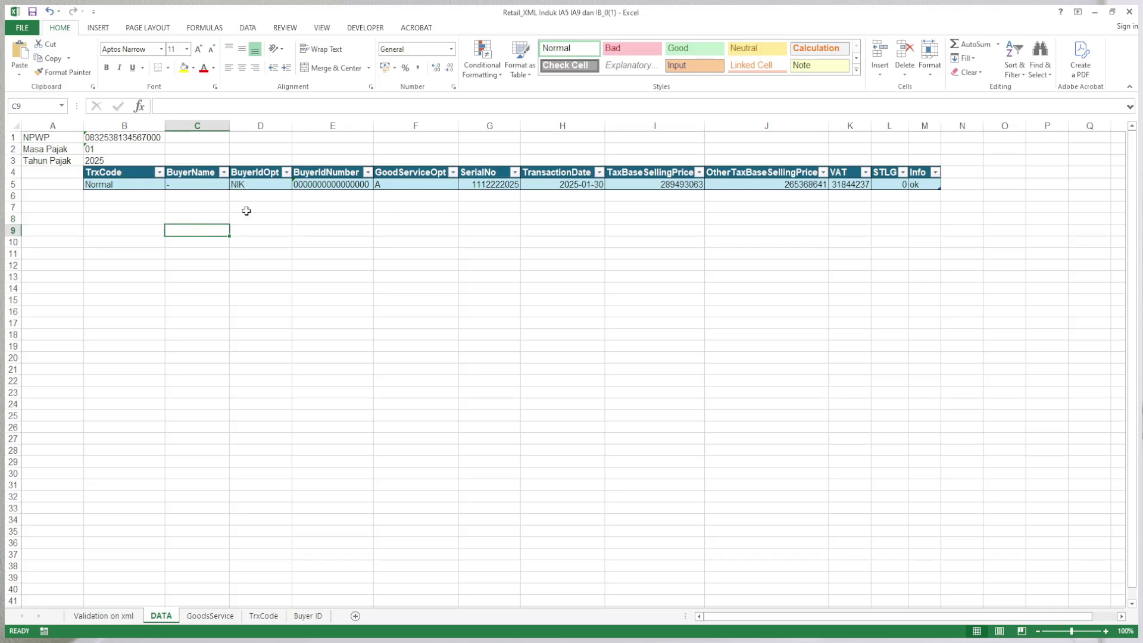
Inspect the BuyerIdOpt and BuyerIdNumber entries in the table's data row
click(247, 186)
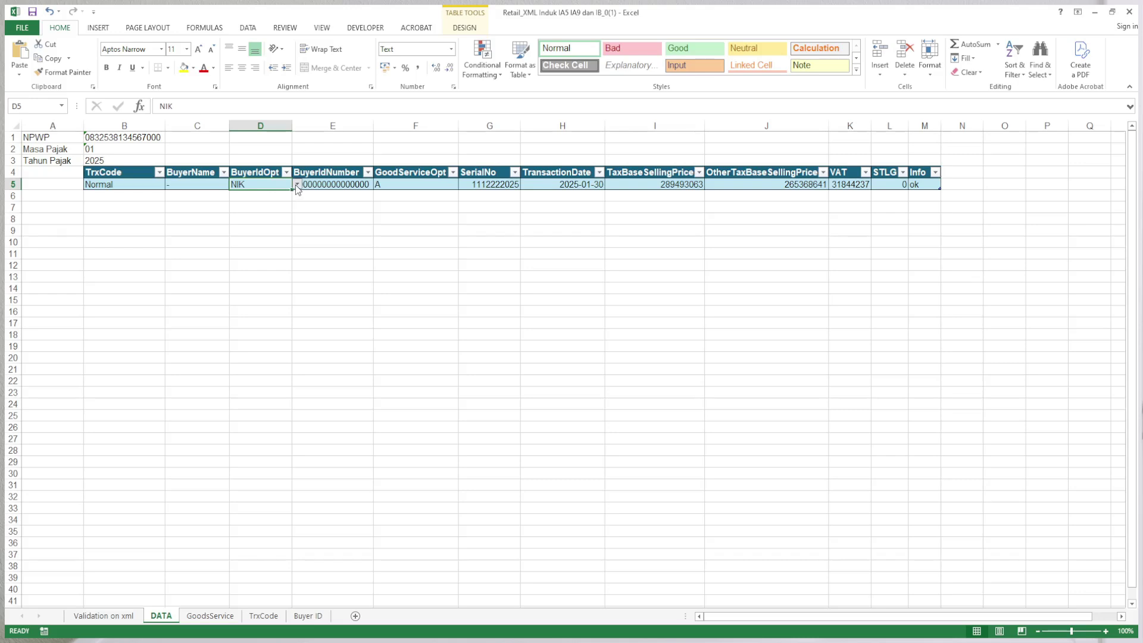
click(285, 220)
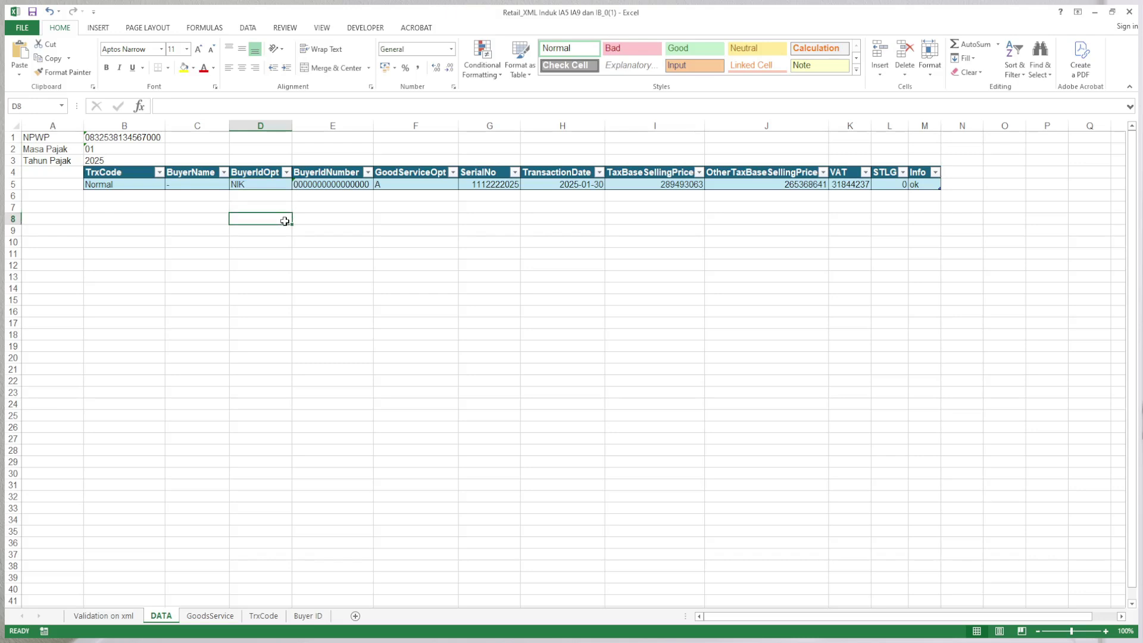
key(Up)
key(Up)
key(Up)
key(Right)
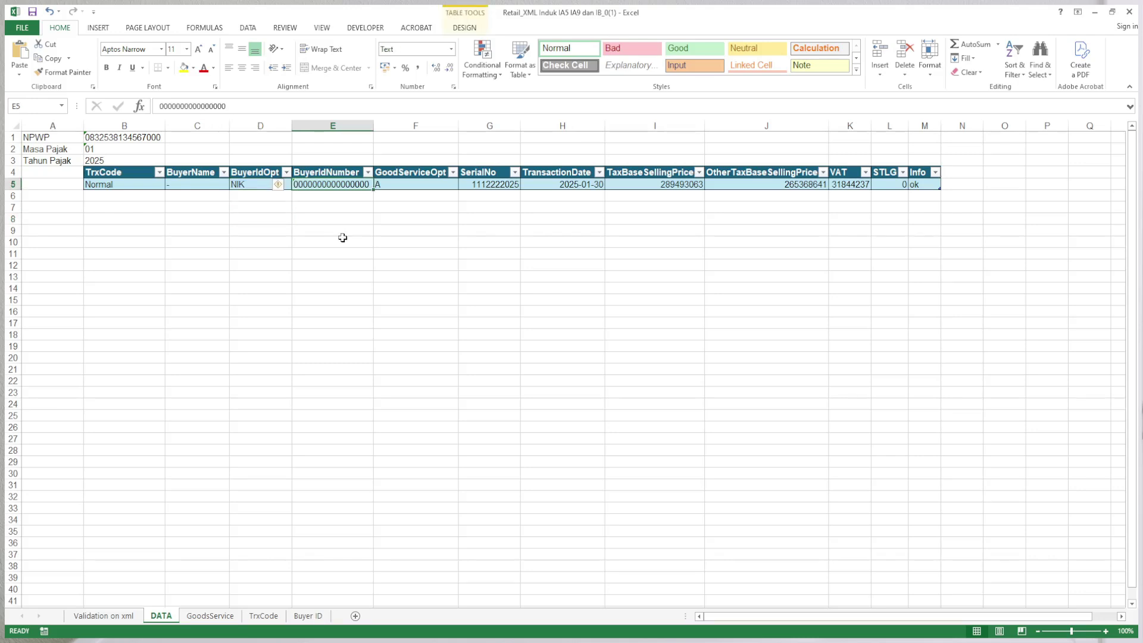
click(342, 230)
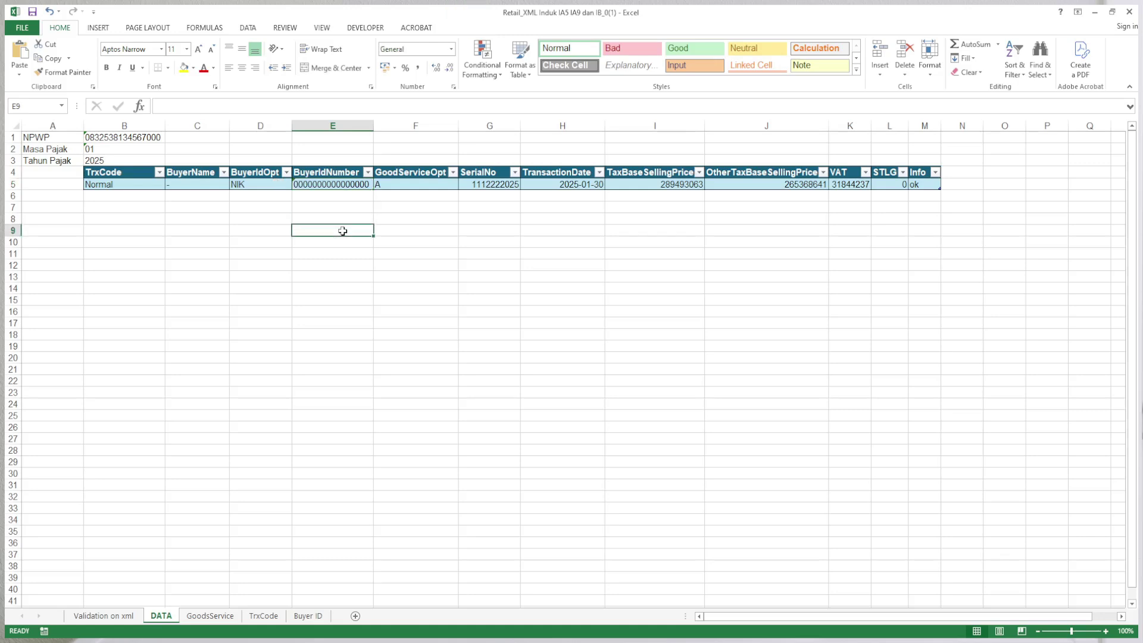
Examine the GoodServiceOpt entry in cell F5 of the data table
click(415, 184)
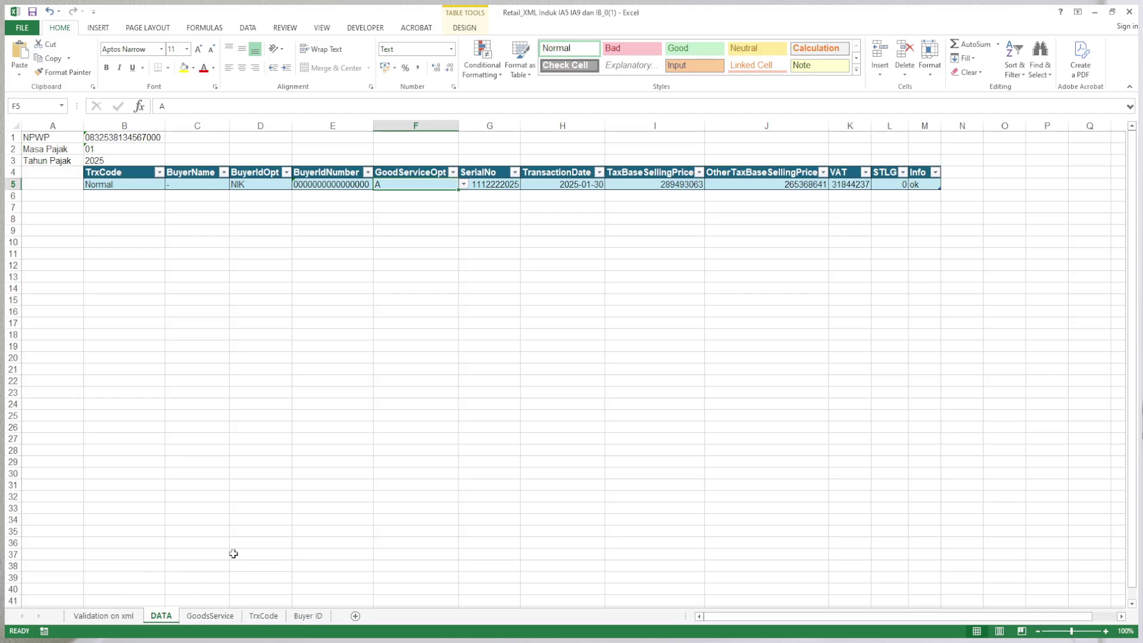
click(408, 207)
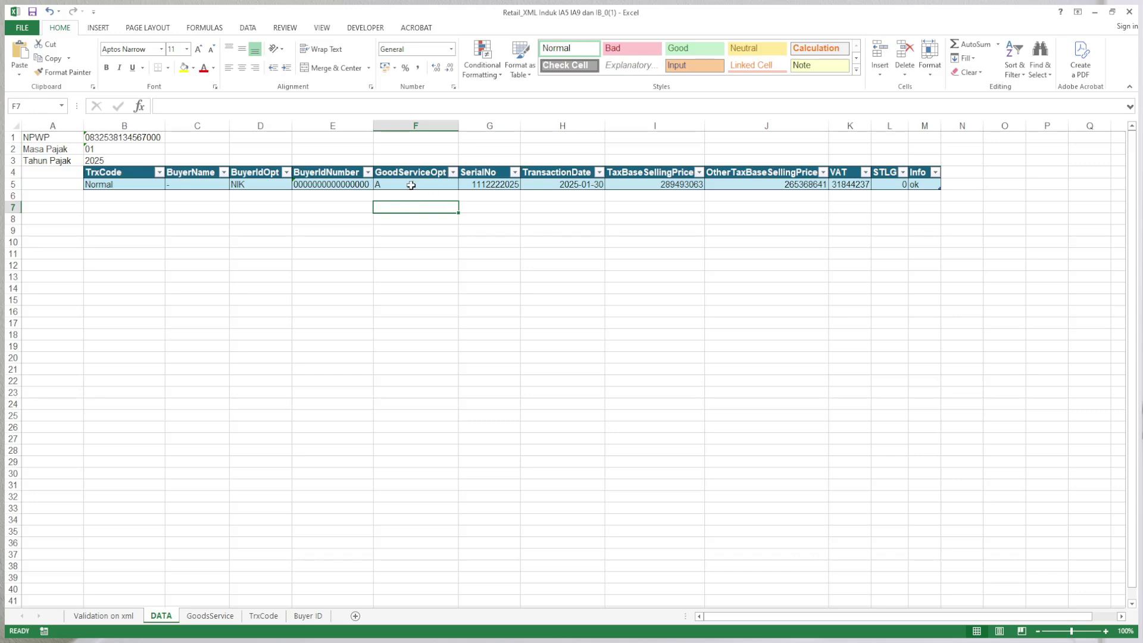
click(421, 214)
click(416, 210)
key(Up)
key(Up)
key(Down)
key(Down)
click(408, 195)
click(409, 208)
Review the SerialNo entry in G5 and the TransactionDate entry in H5
click(469, 174)
click(484, 205)
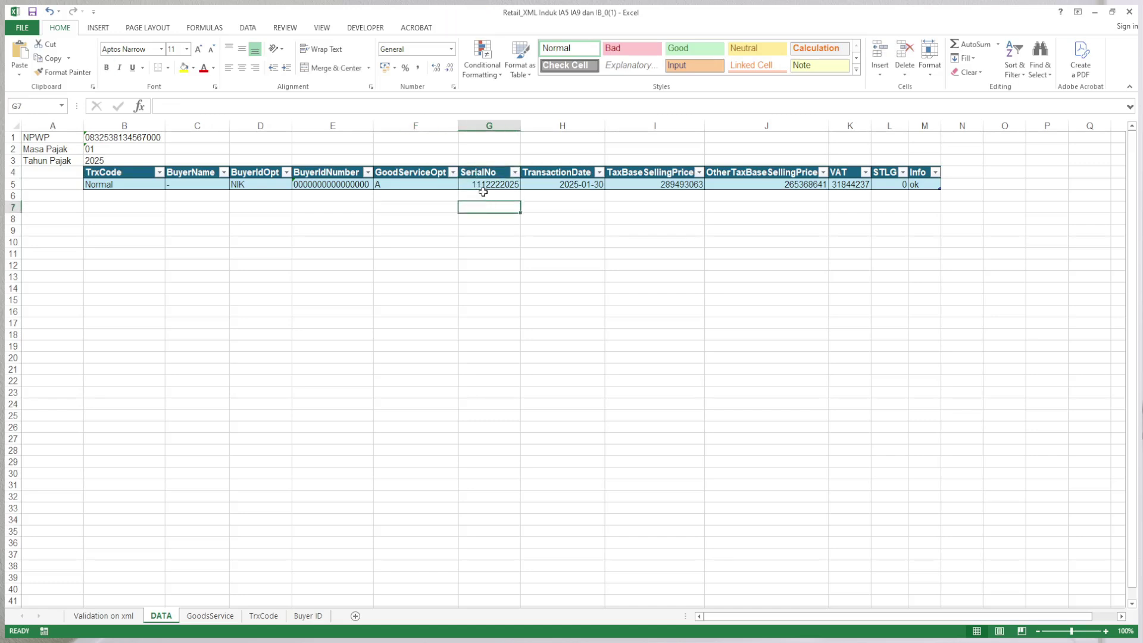
click(476, 185)
click(483, 218)
click(477, 185)
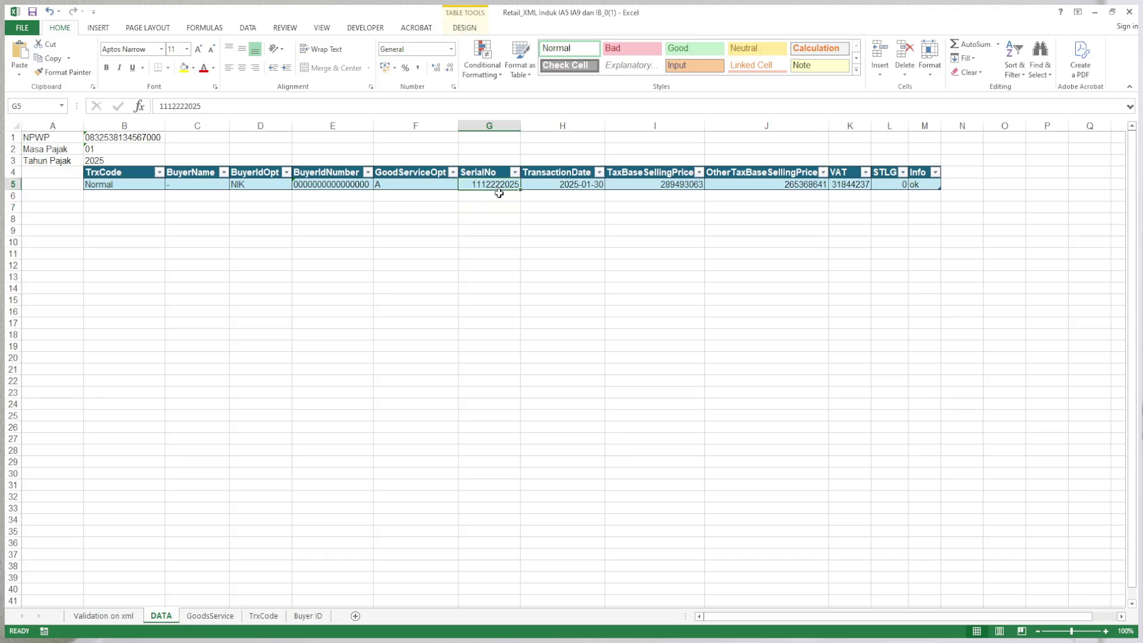
click(522, 254)
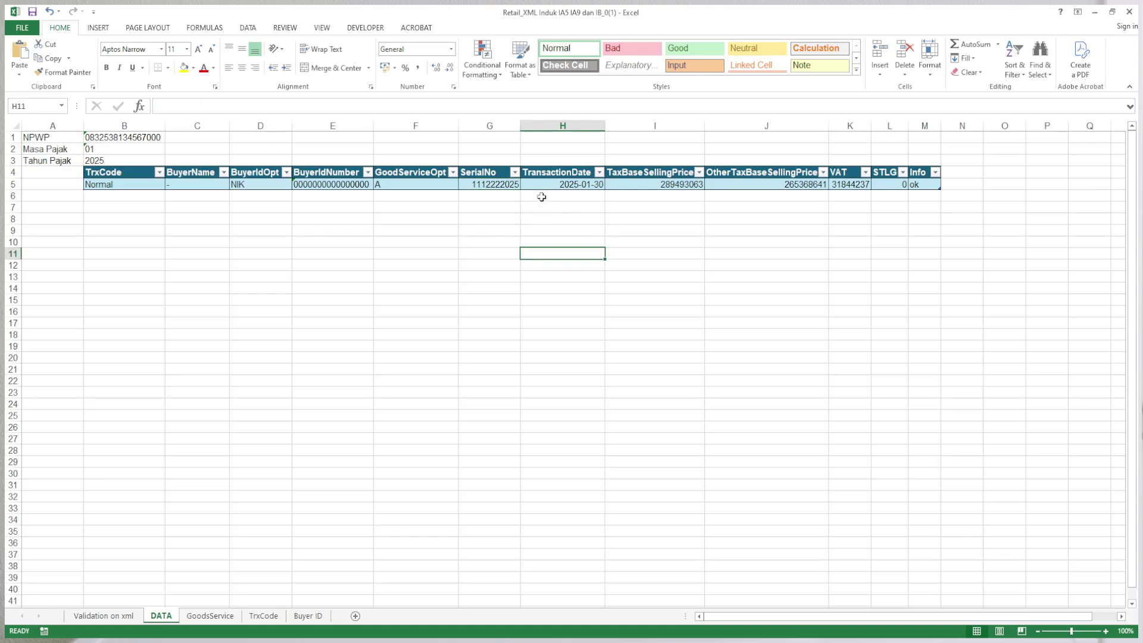
click(577, 215)
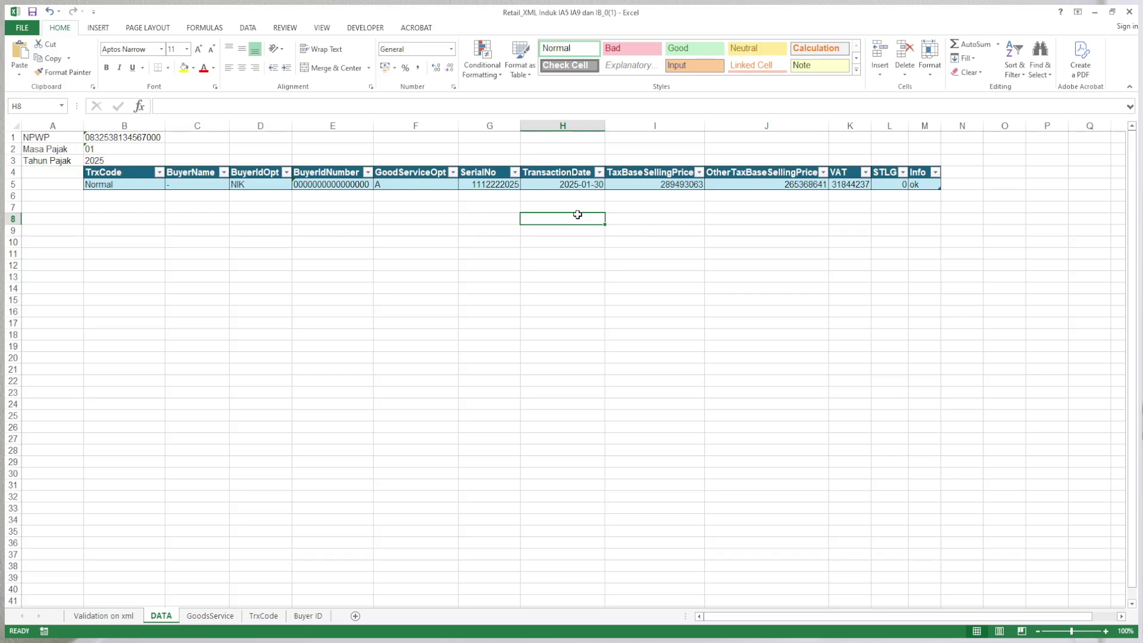
click(569, 184)
key(Right)
key(Down)
key(Down)
key(Down)
key(Down)
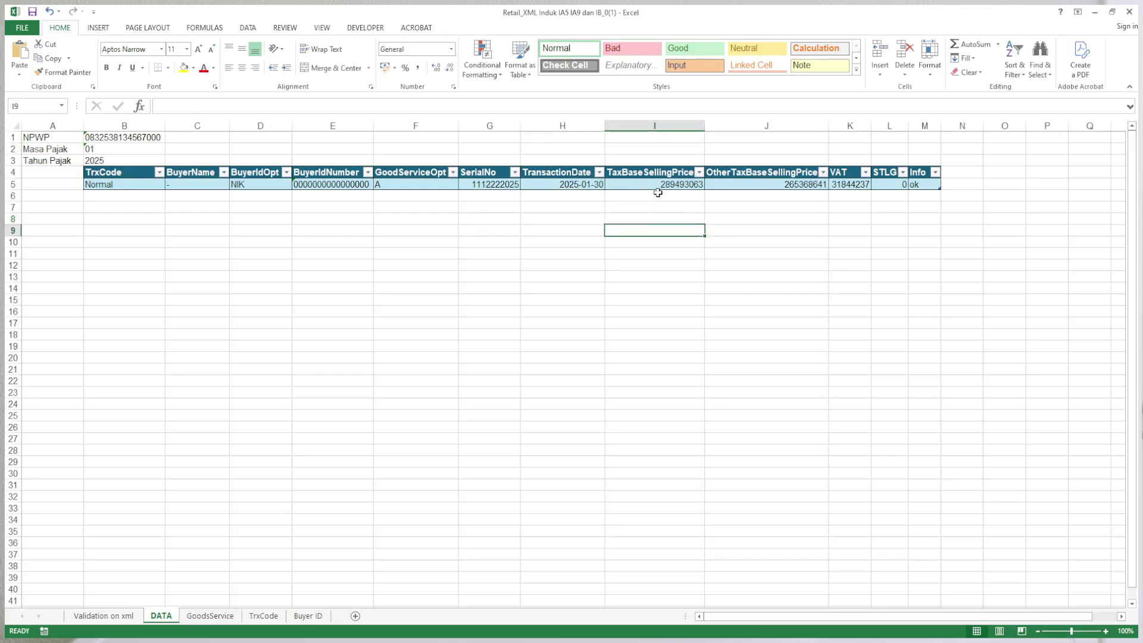
Examine the TaxBaseSellingPrice entry in cell I5 of the data table
click(657, 185)
click(661, 205)
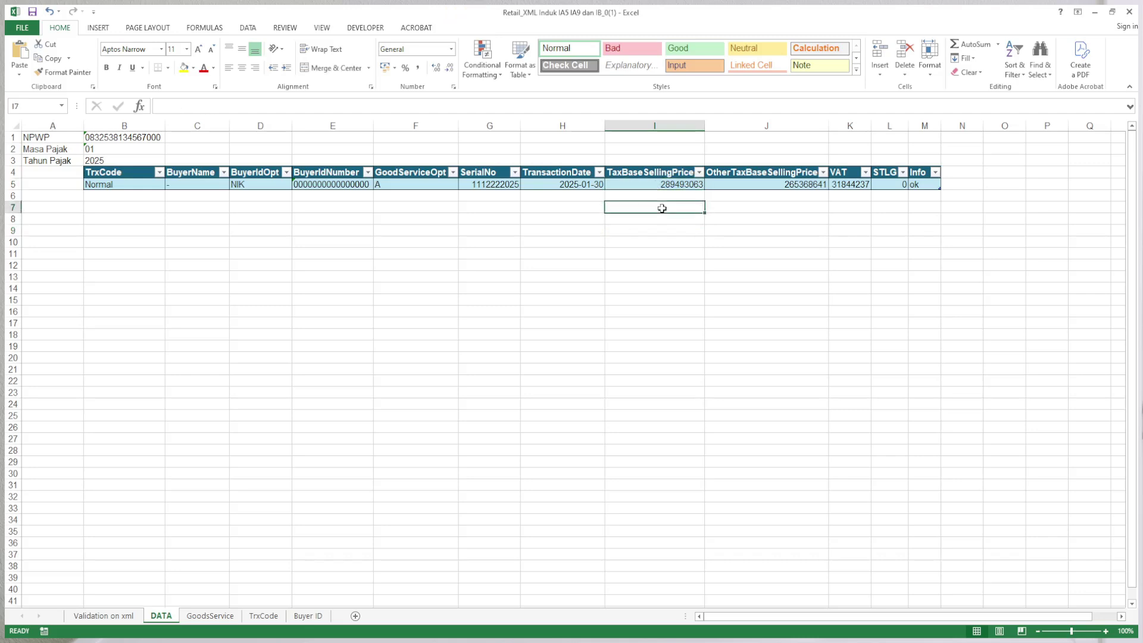
click(658, 188)
click(659, 204)
click(652, 186)
click(647, 208)
click(673, 242)
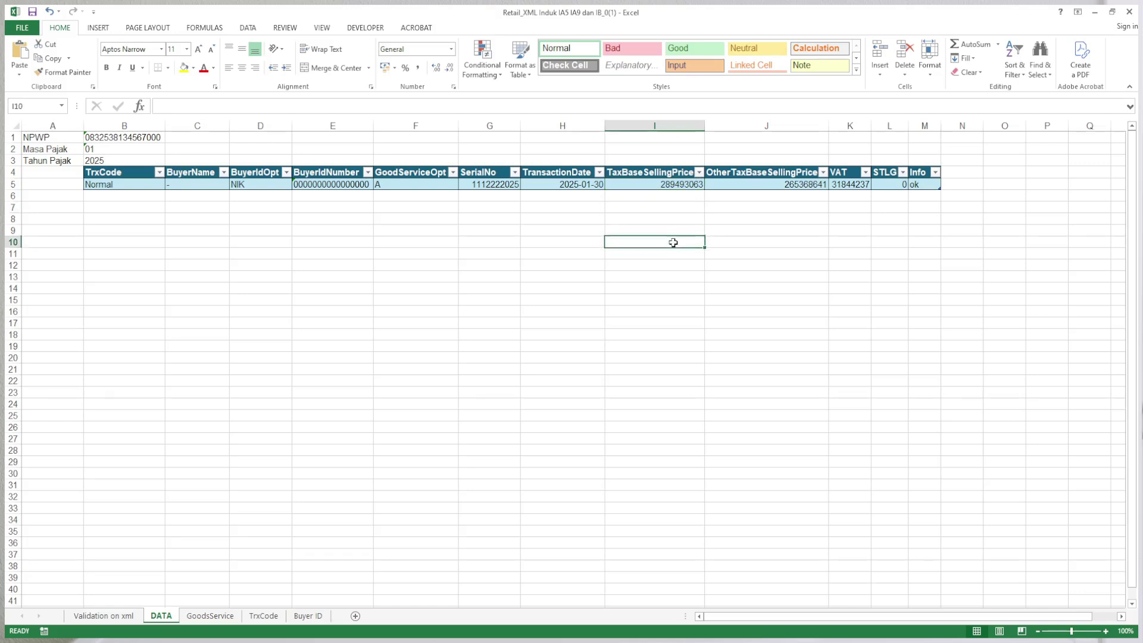
click(664, 205)
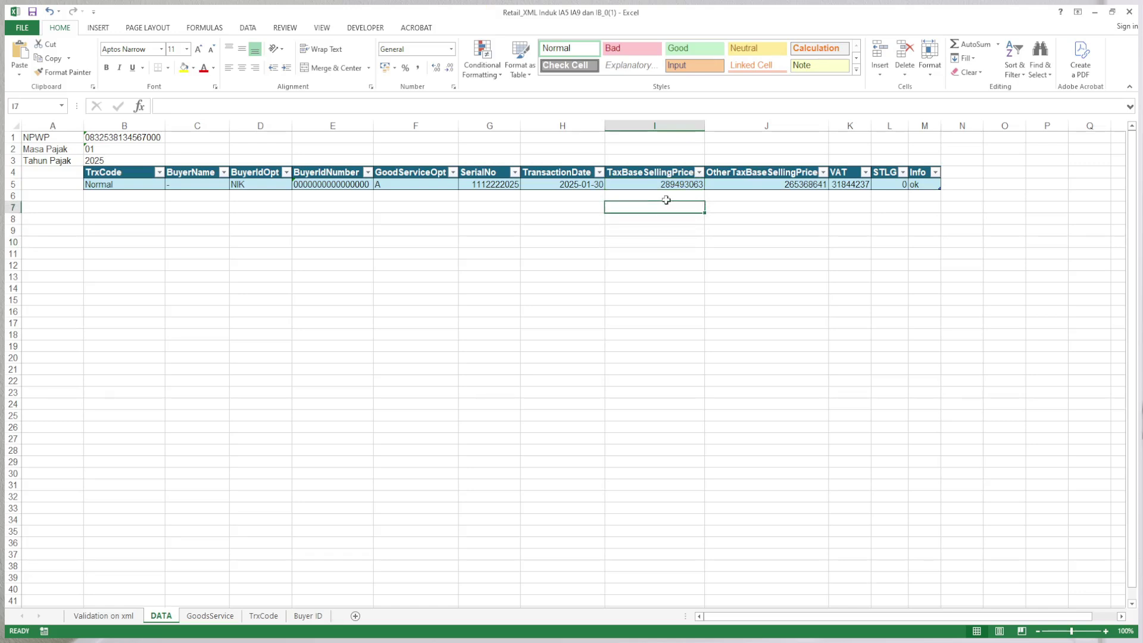
click(664, 185)
click(675, 229)
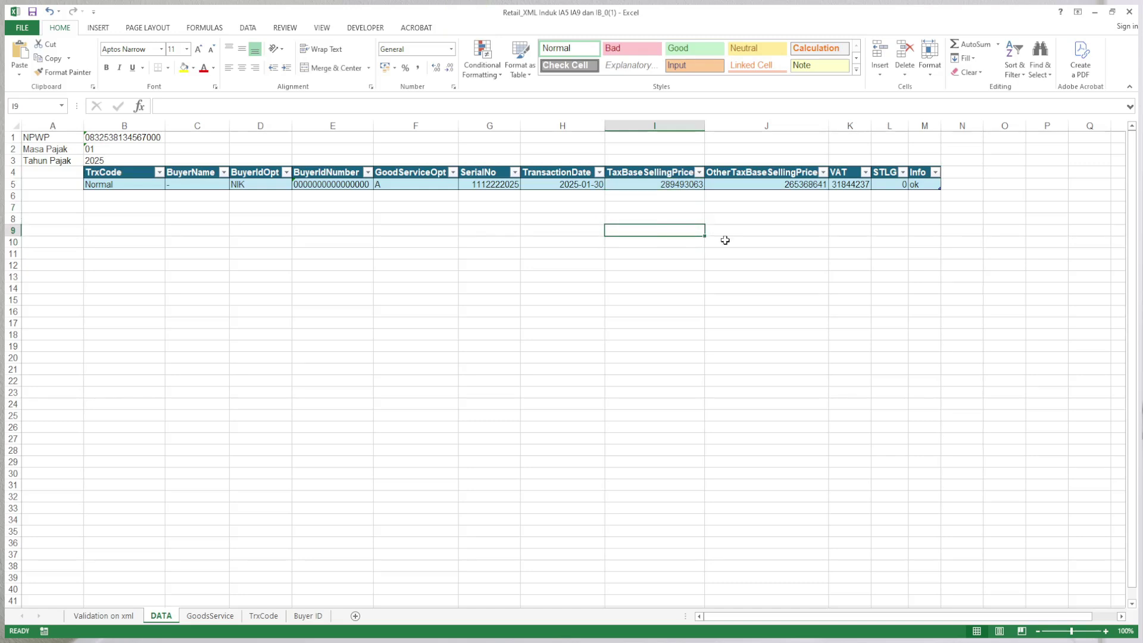
Review the OtherTaxBaseSellingPrice entry in J5 and the VAT entry in K5
click(765, 239)
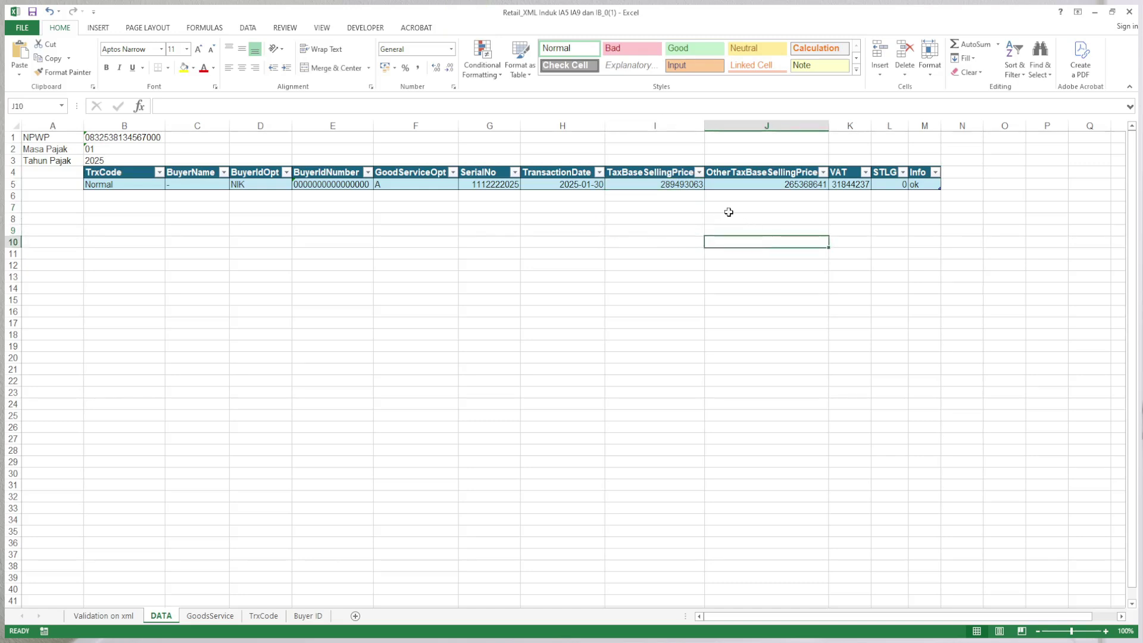
click(748, 185)
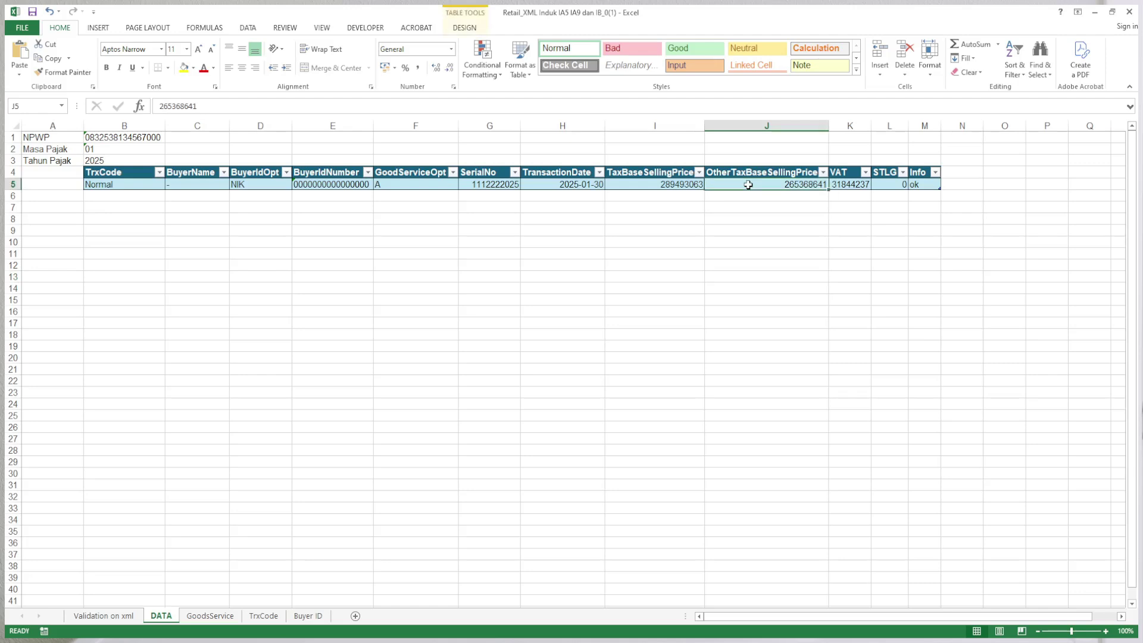
click(749, 208)
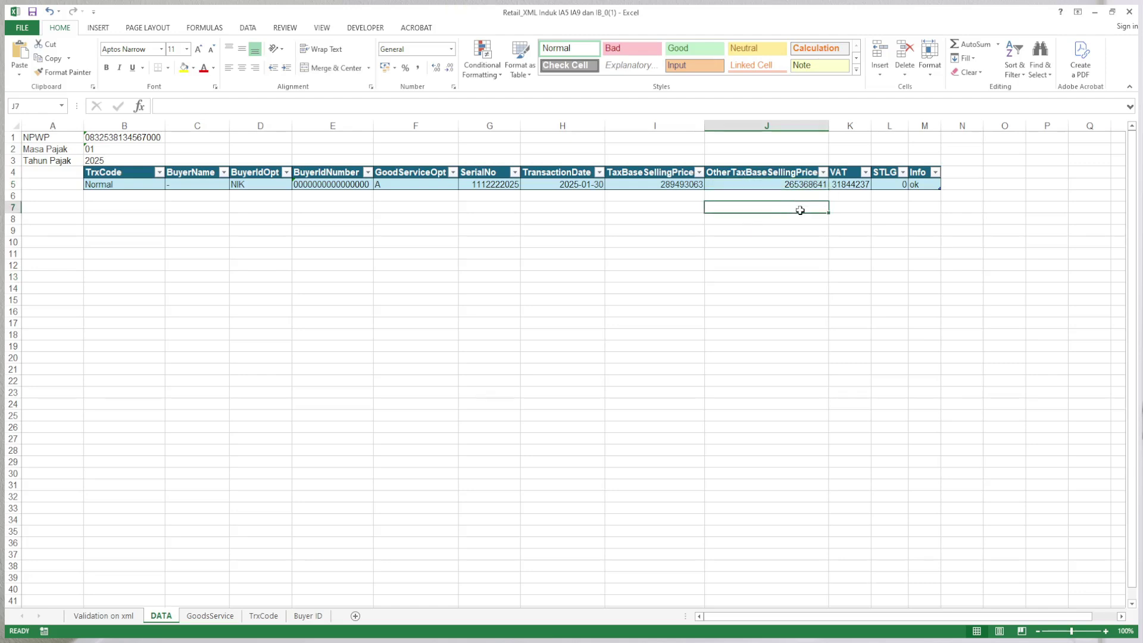
click(841, 172)
click(849, 206)
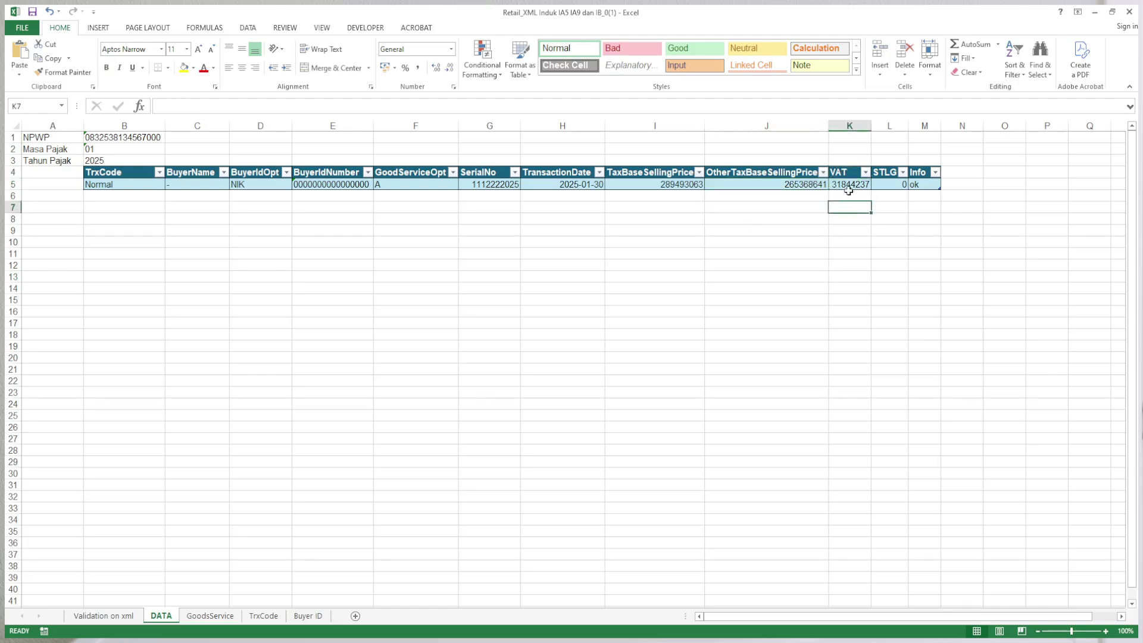
click(846, 185)
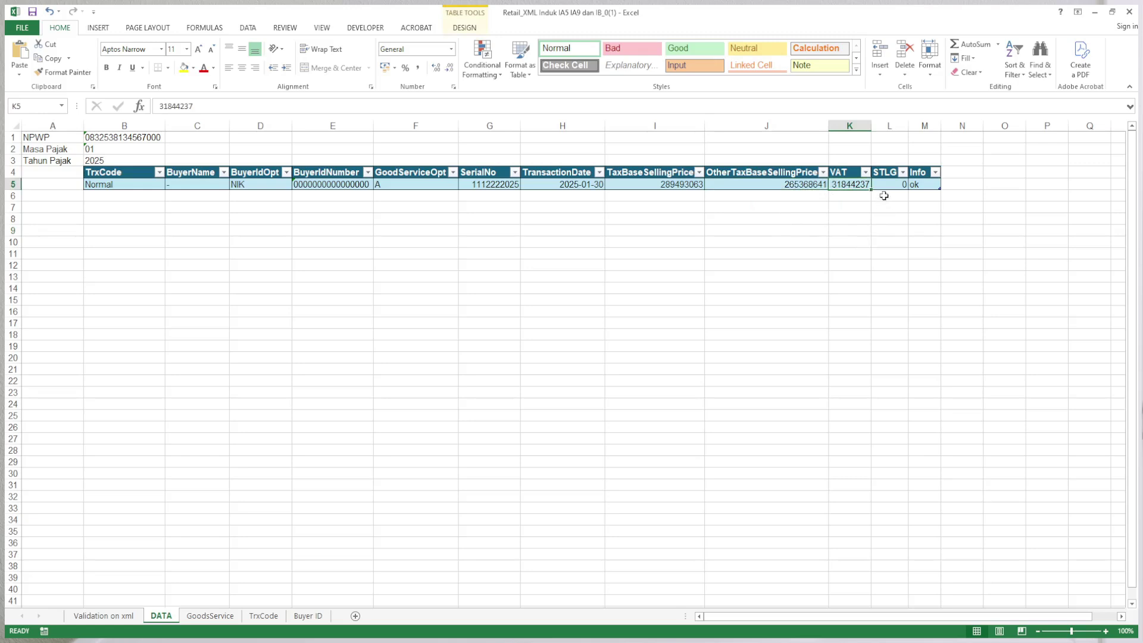
Inspect the STLG entry in L5 and the Info entry in M5
click(883, 185)
click(883, 245)
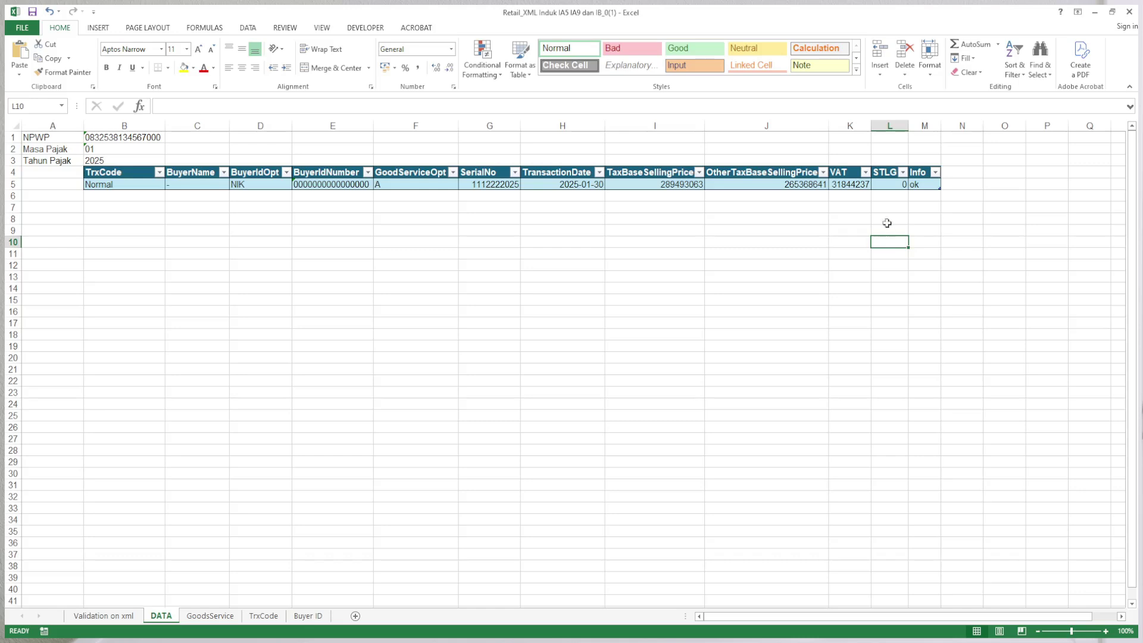
click(886, 185)
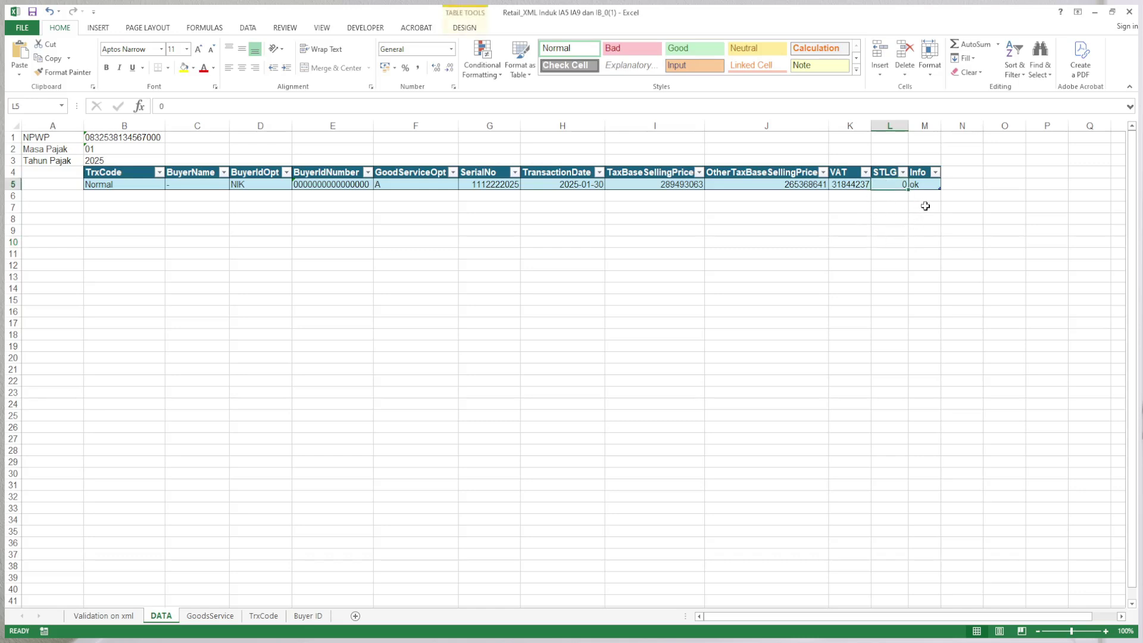
click(920, 186)
click(922, 239)
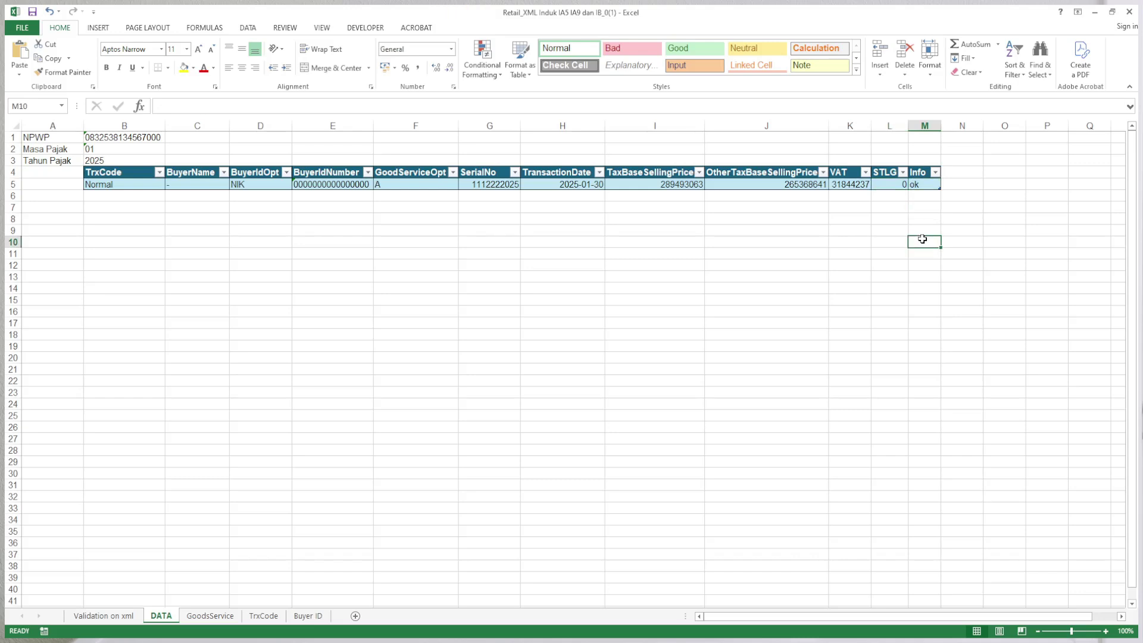
click(620, 243)
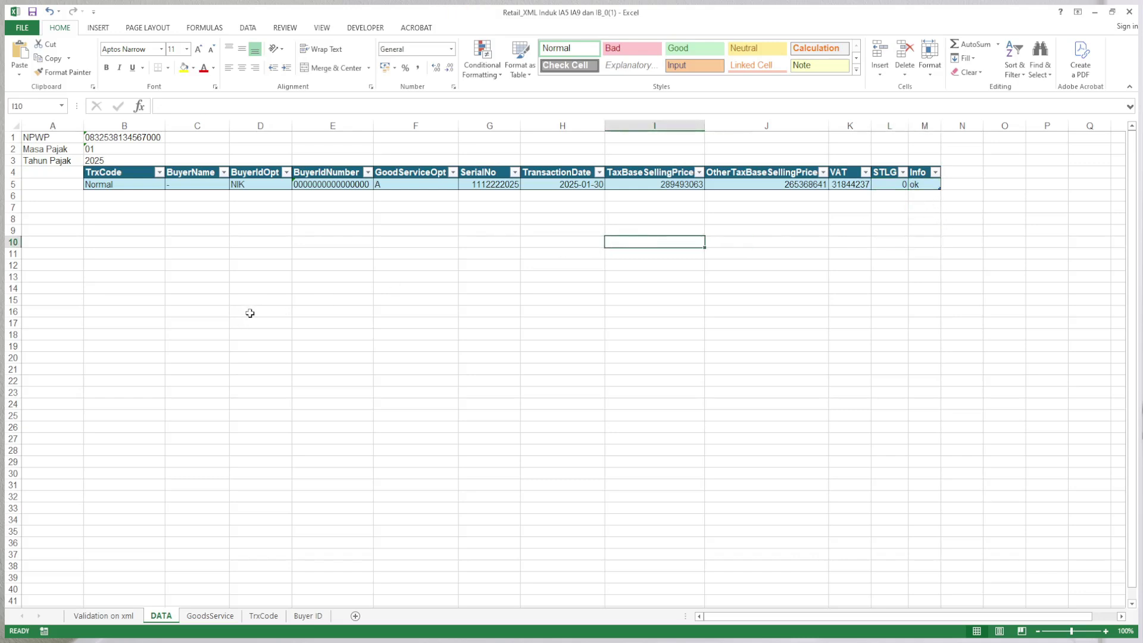
click(140, 253)
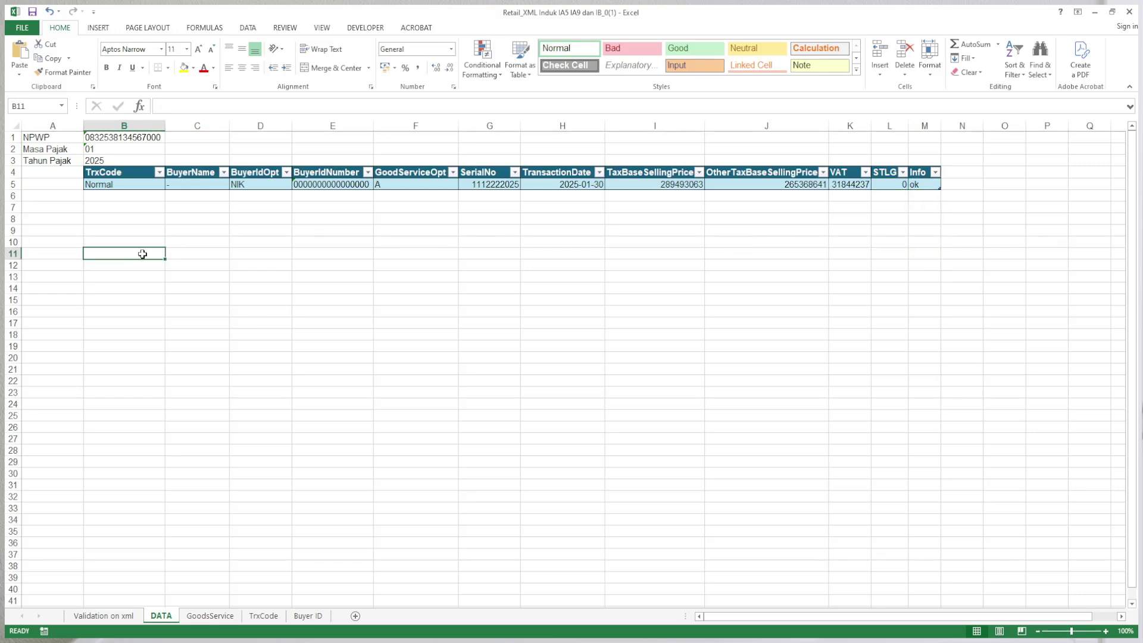
click(102, 238)
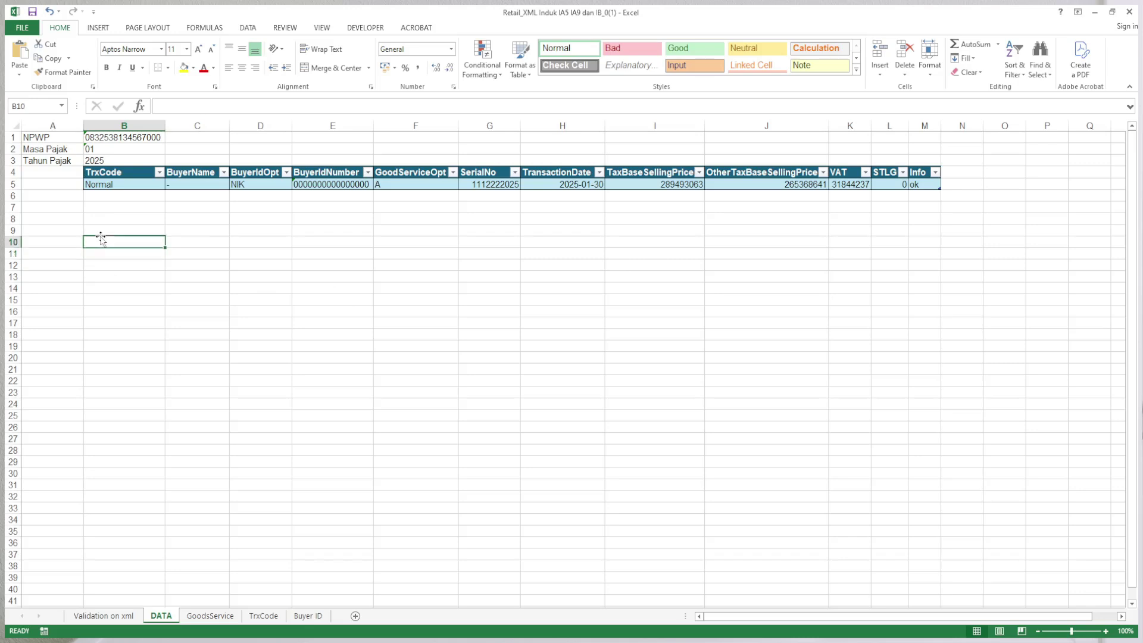
click(94, 198)
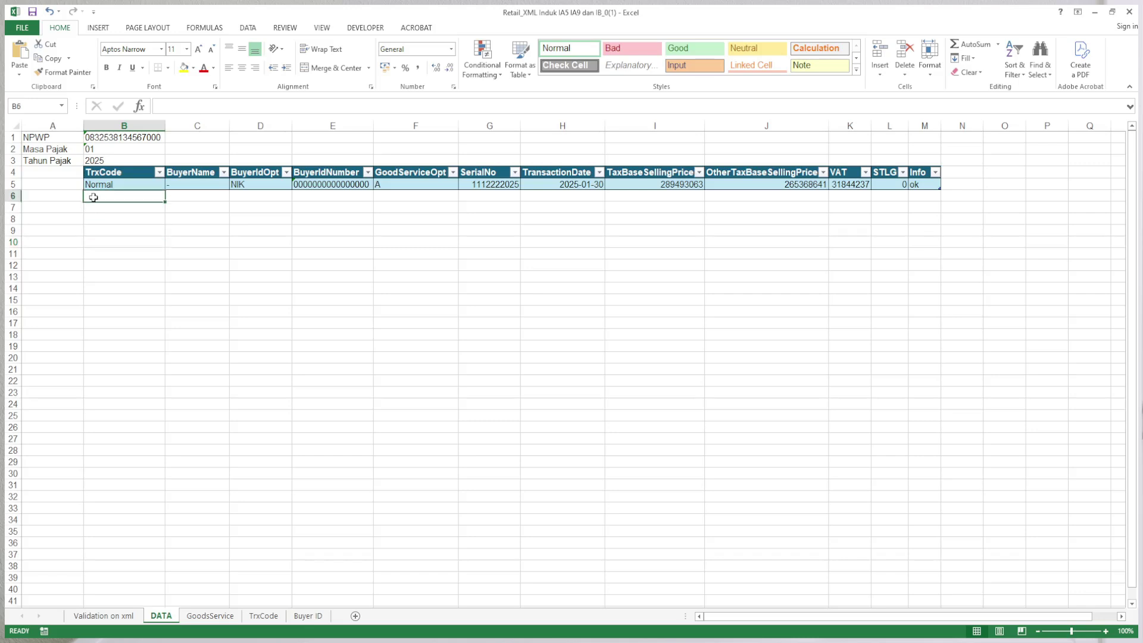
Copy the whole data row 5 and paste it into rows 6 through 17
click(13, 185)
key(ctrl+c)
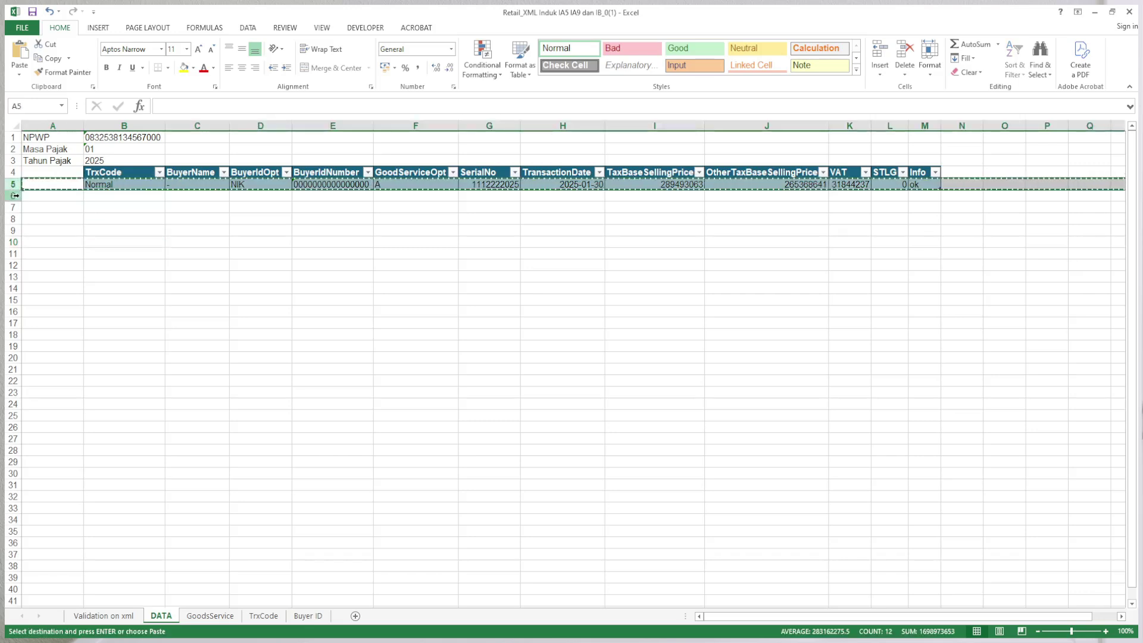
click(13, 196)
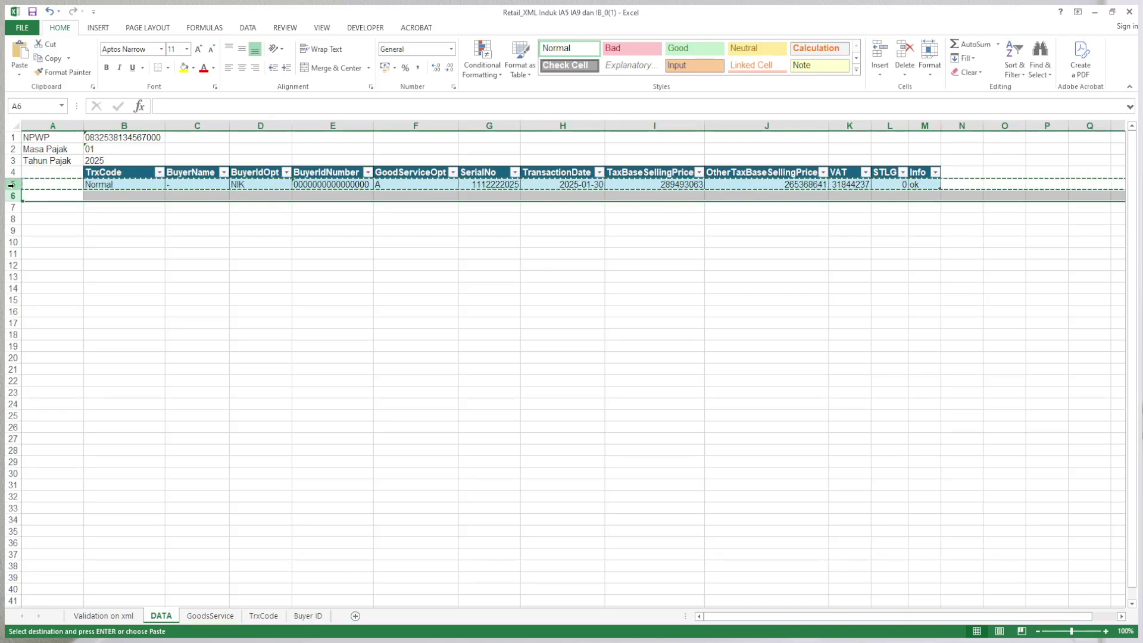
click(13, 196)
drag(13, 196, 6, 323)
key(Return)
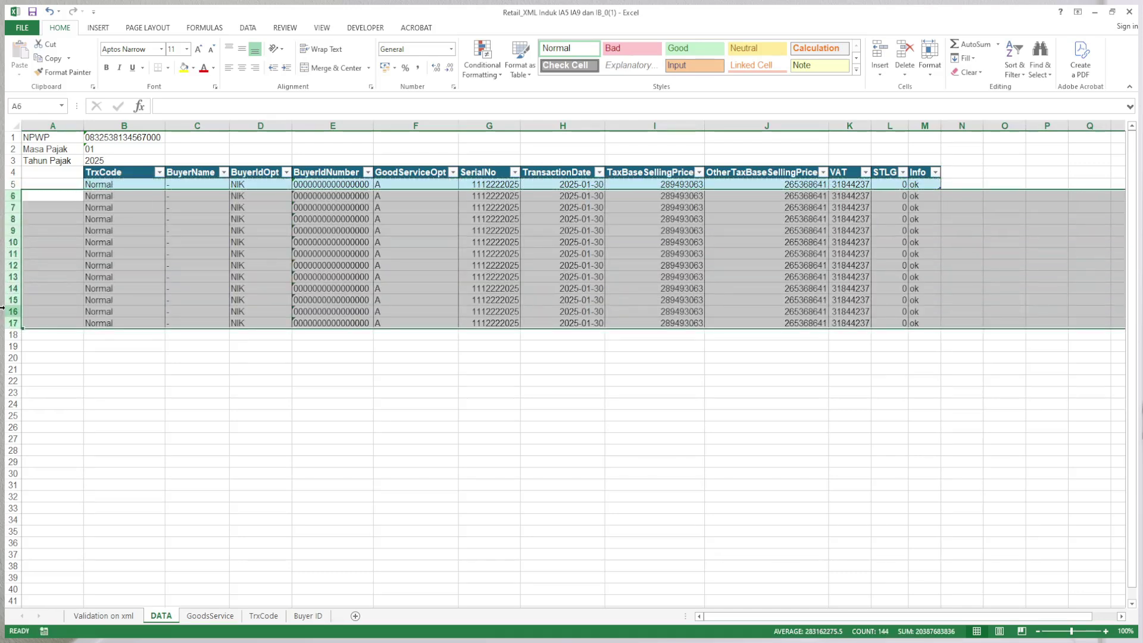
click(248, 495)
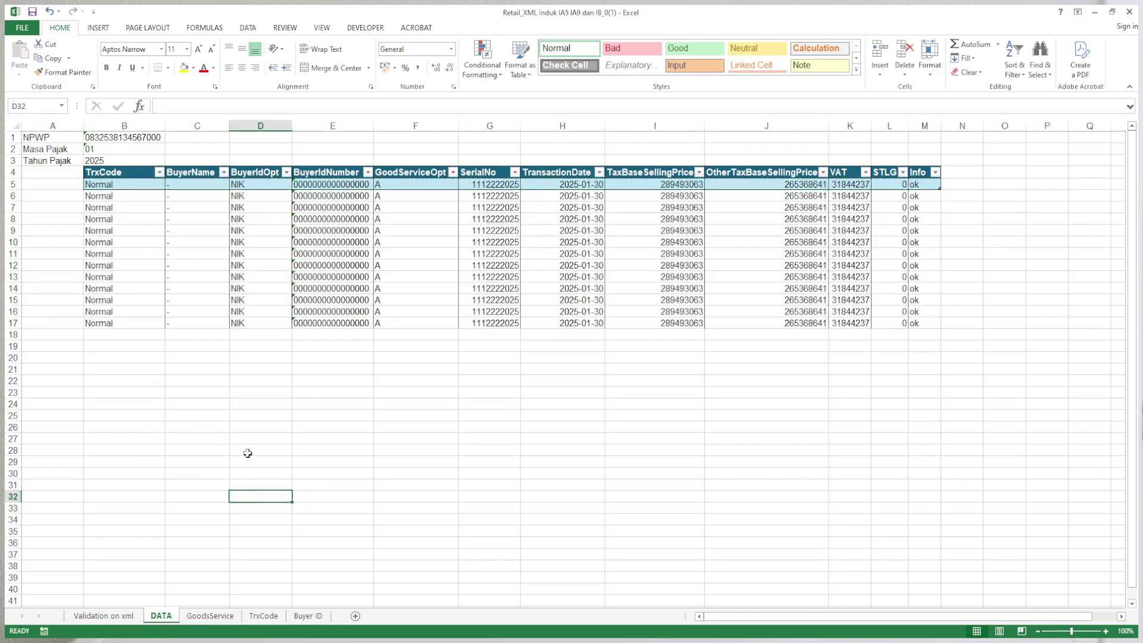
Clear the contents of the cells B6:M18 that hold the duplicated entries
click(120, 208)
drag(103, 198, 922, 338)
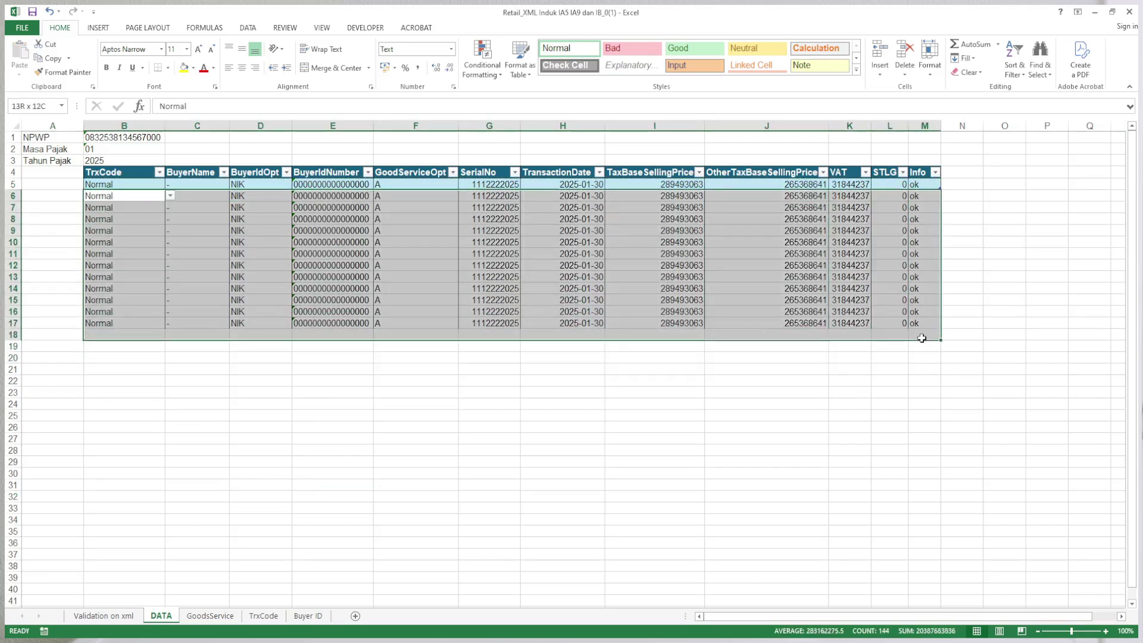
key(Delete)
click(794, 390)
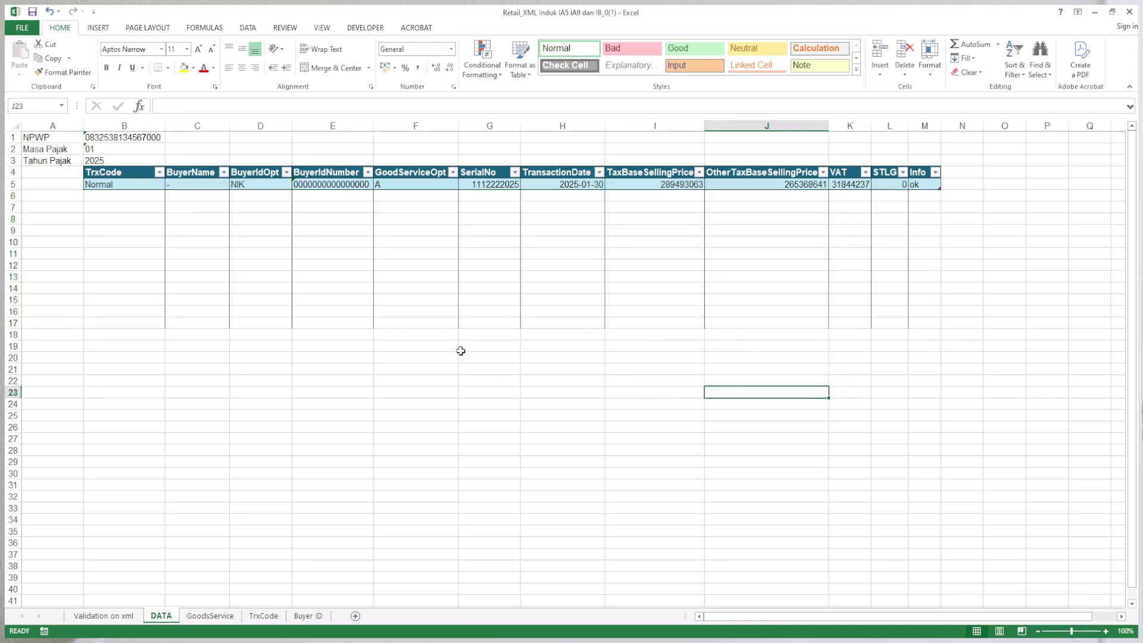
click(245, 460)
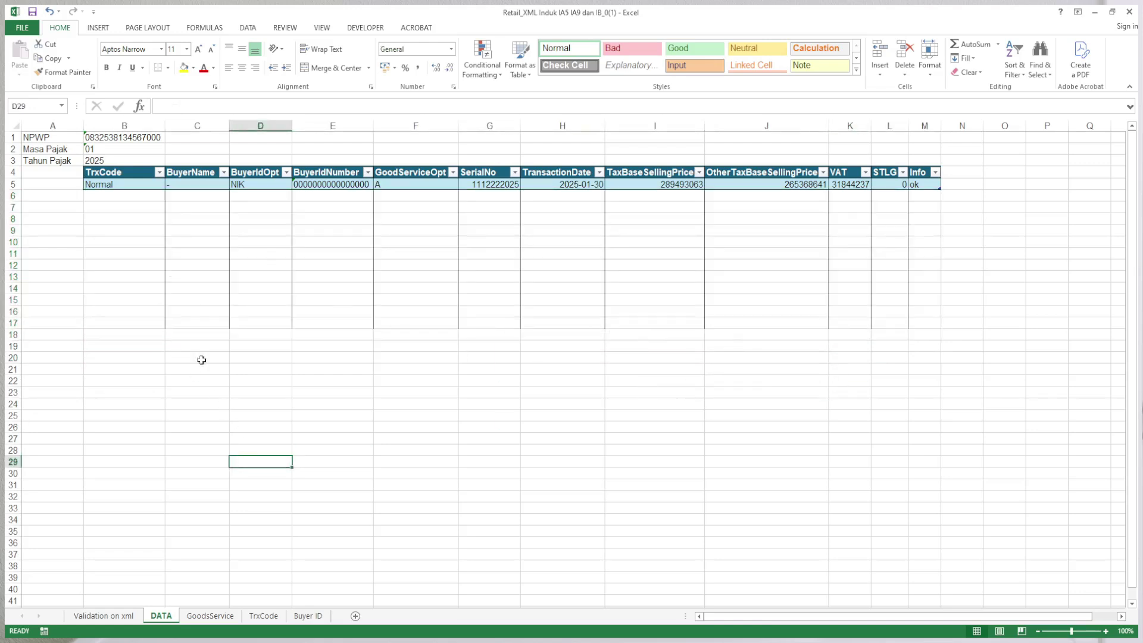
Delete the emptied rows 6 through 20 below the table along with their leftover borders
click(14, 196)
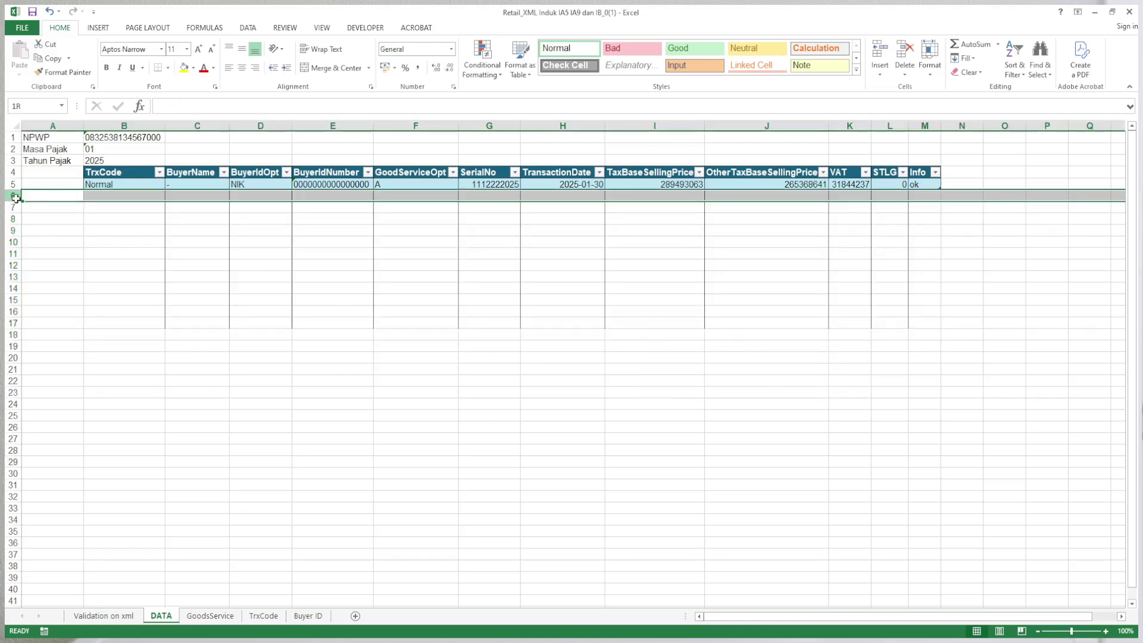
drag(14, 200, 11, 358)
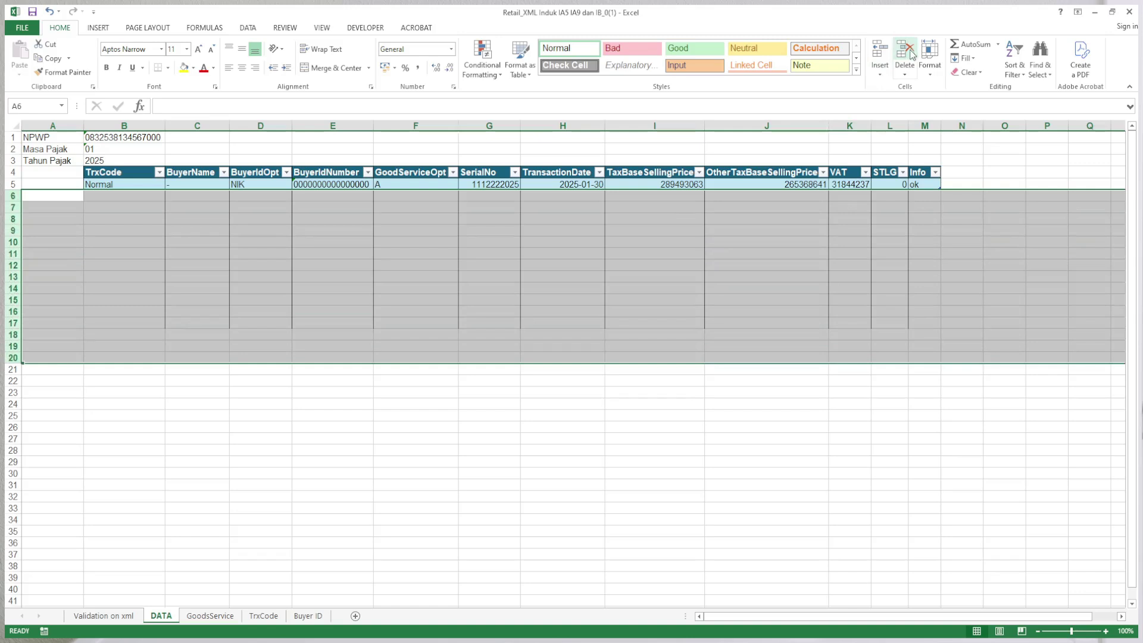
click(737, 423)
click(286, 242)
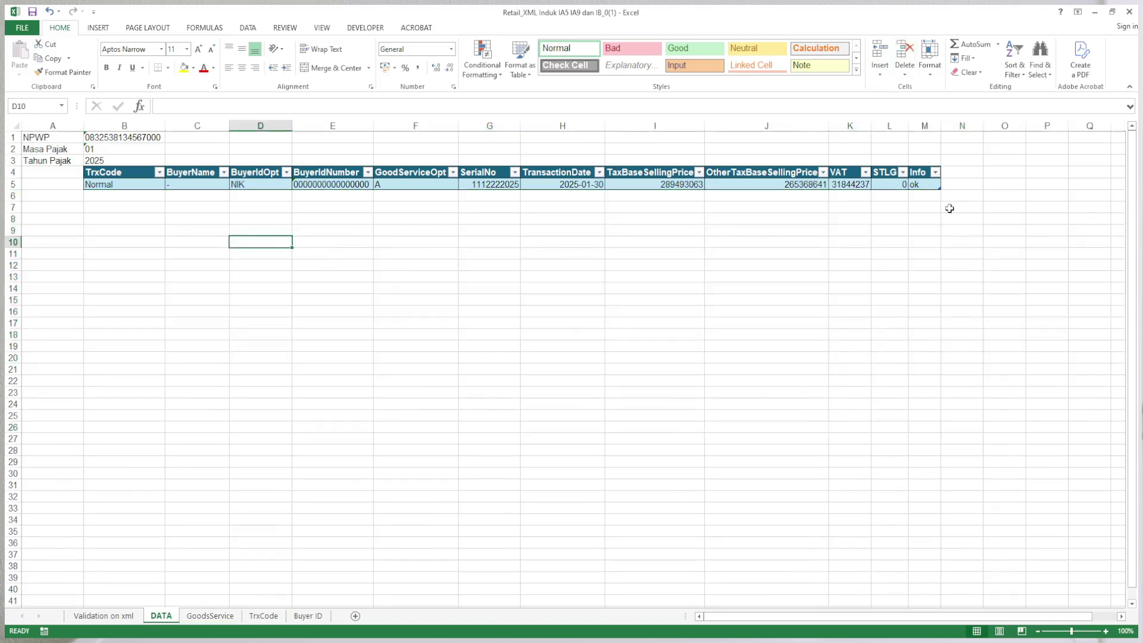
click(763, 324)
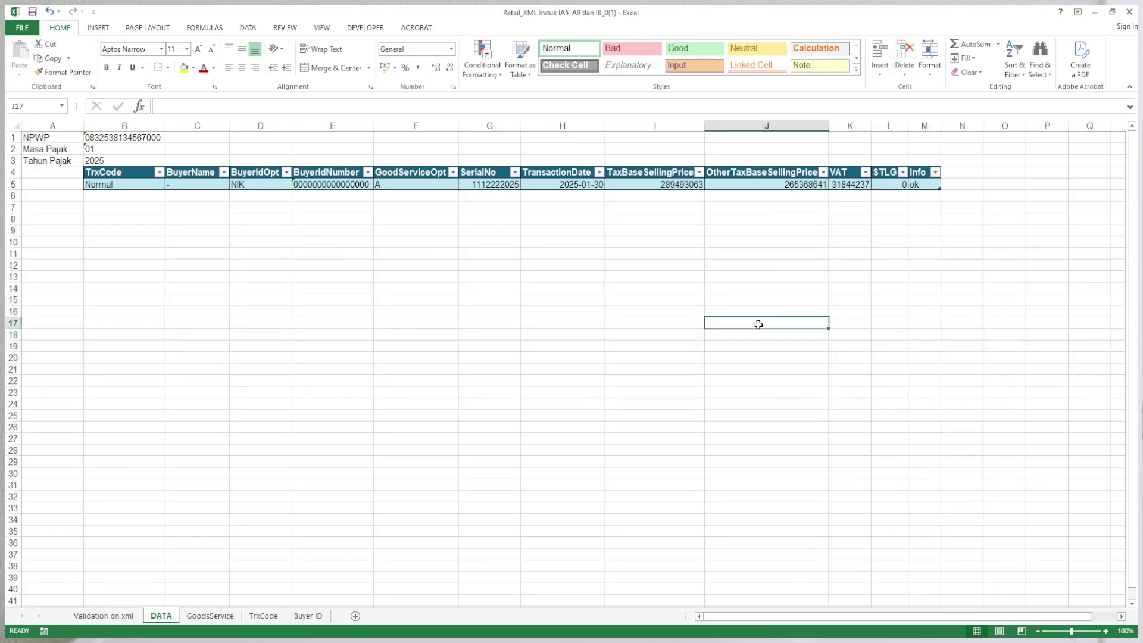
click(569, 281)
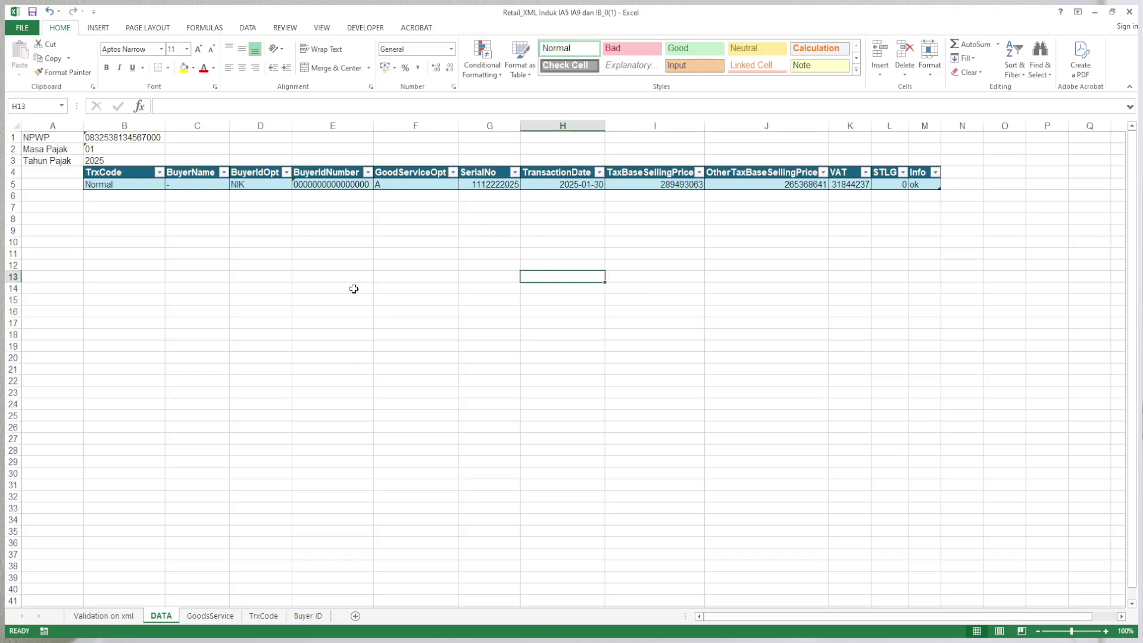
click(322, 255)
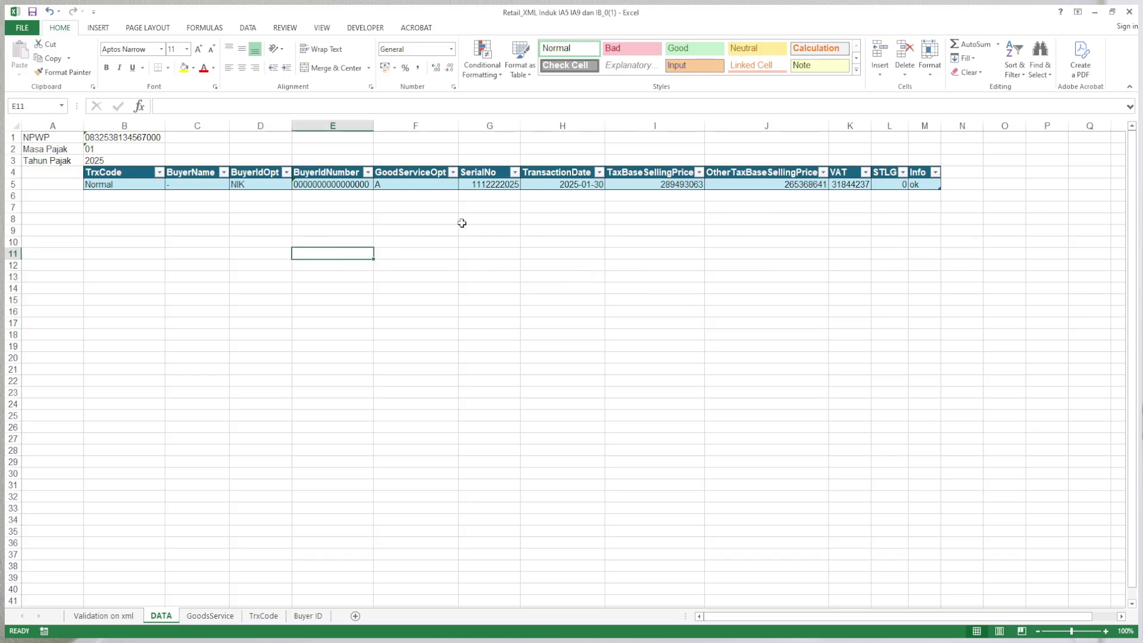
key(Up)
key(Up)
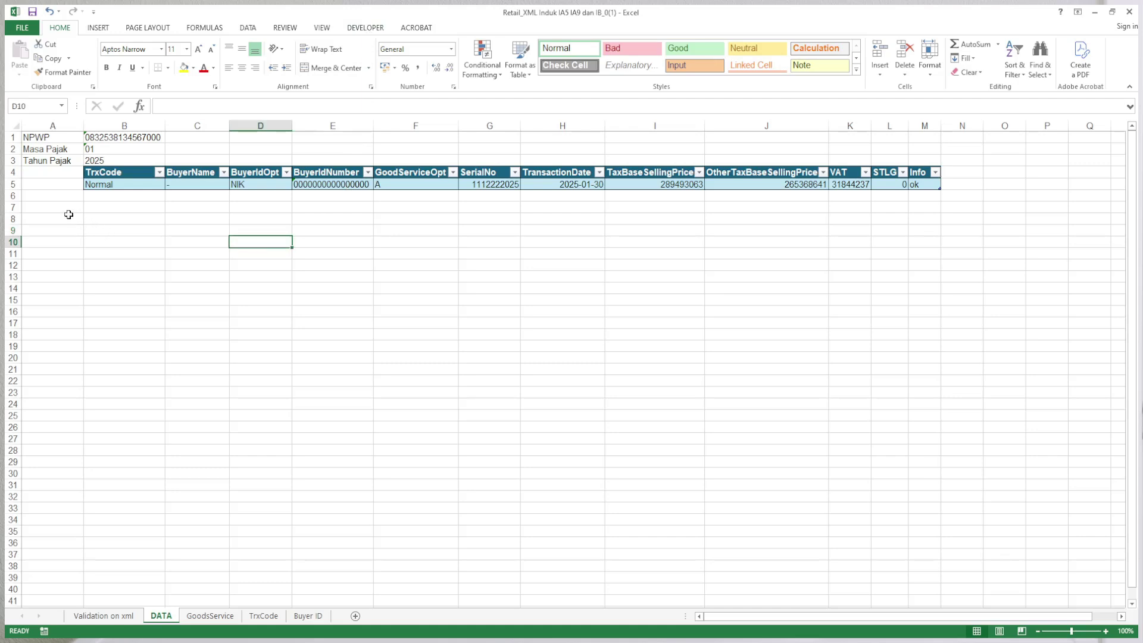
click(70, 215)
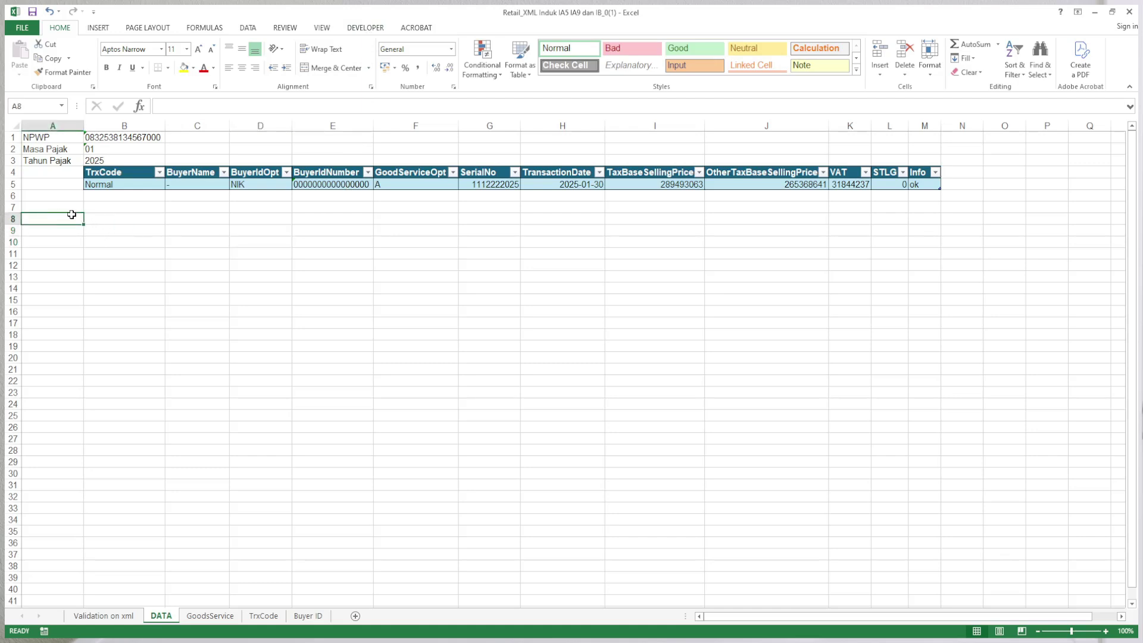
Bring up the developer commands and locate the XML Export option for the DATA sheet
click(381, 26)
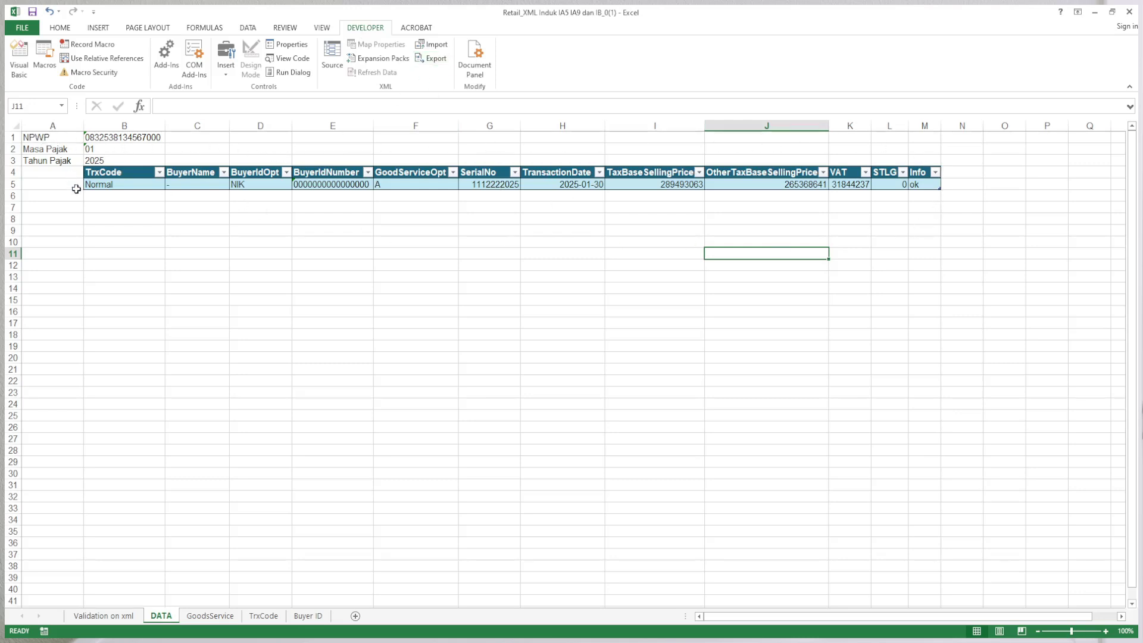
drag(12, 196, 56, 232)
click(260, 231)
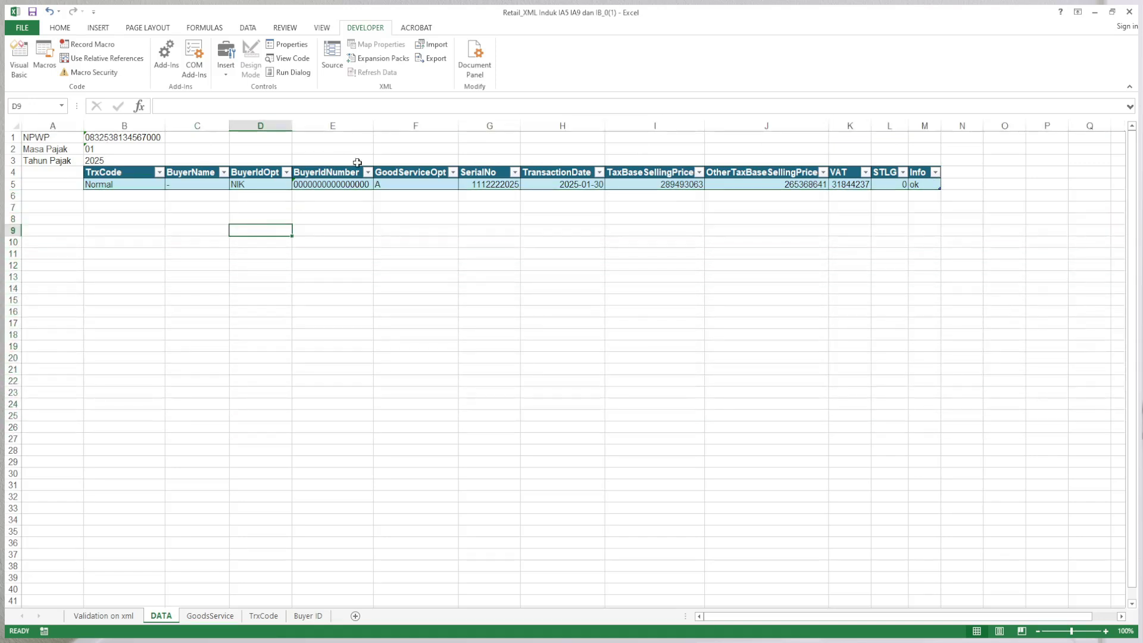
click(430, 58)
click(288, 302)
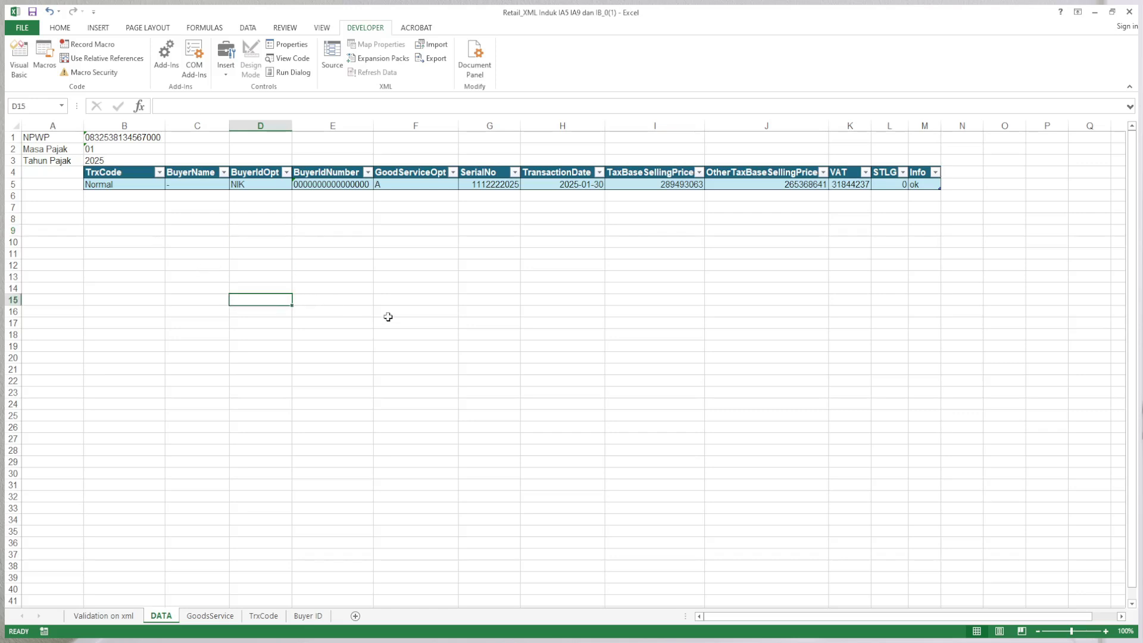
click(419, 414)
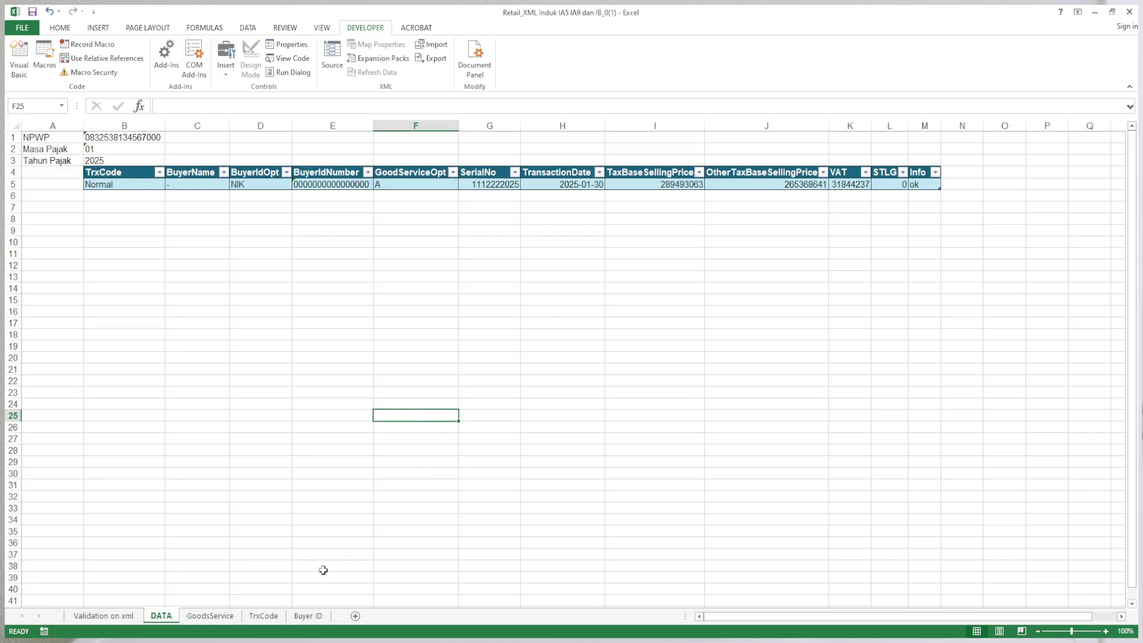
click(438, 394)
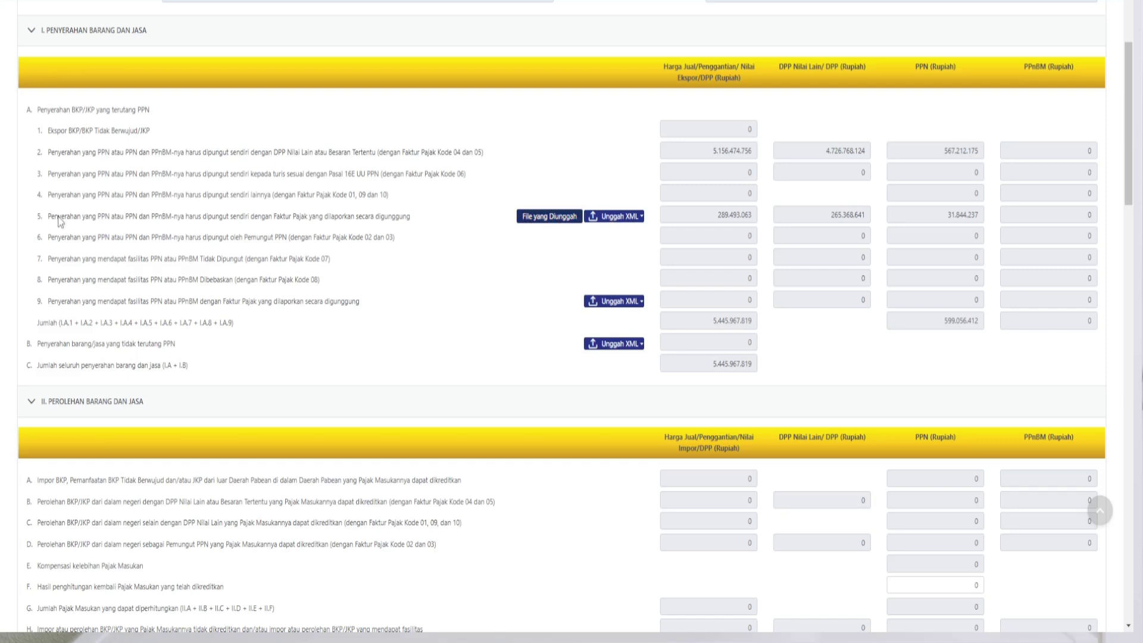
Switch to the tax return form in the browser and review the XML upload options for item I.A.5
drag(47, 217, 411, 227)
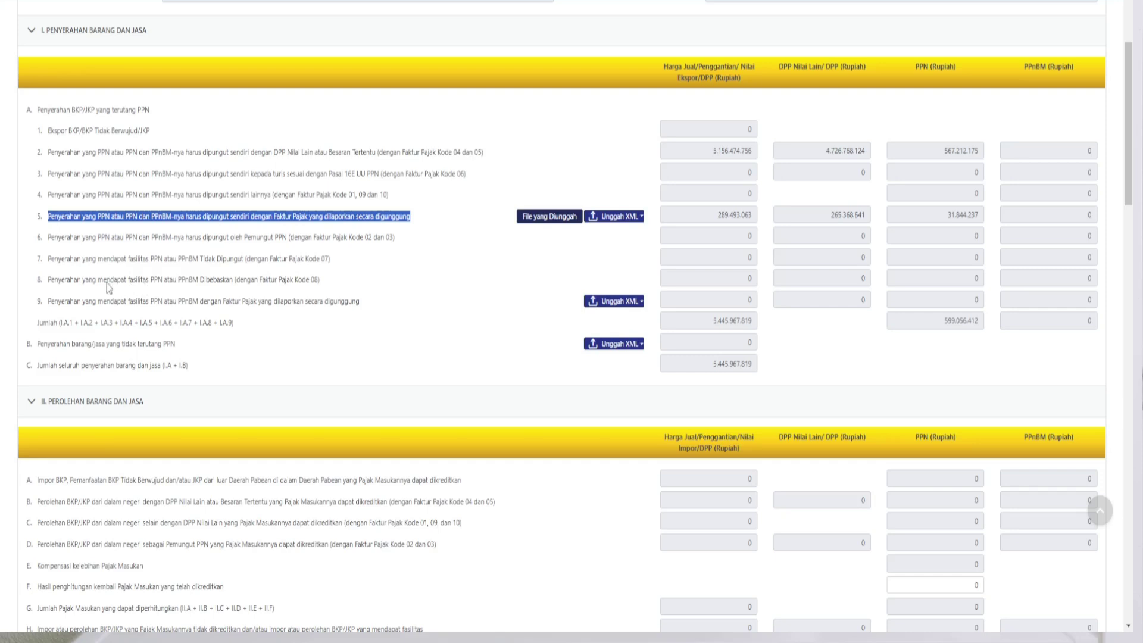
click(421, 291)
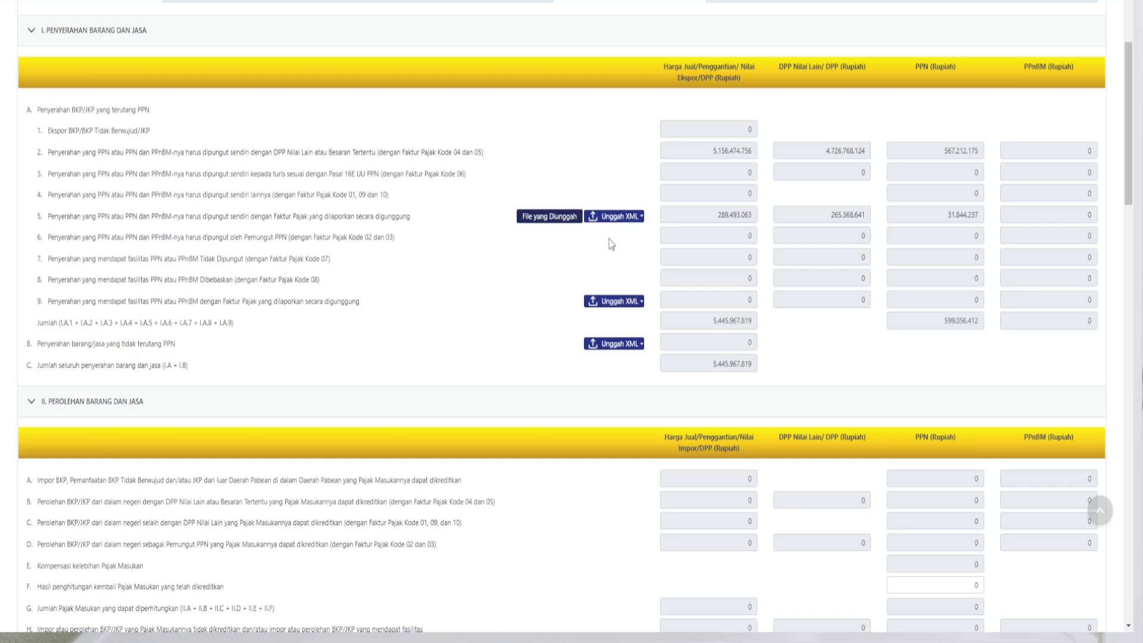
click(625, 219)
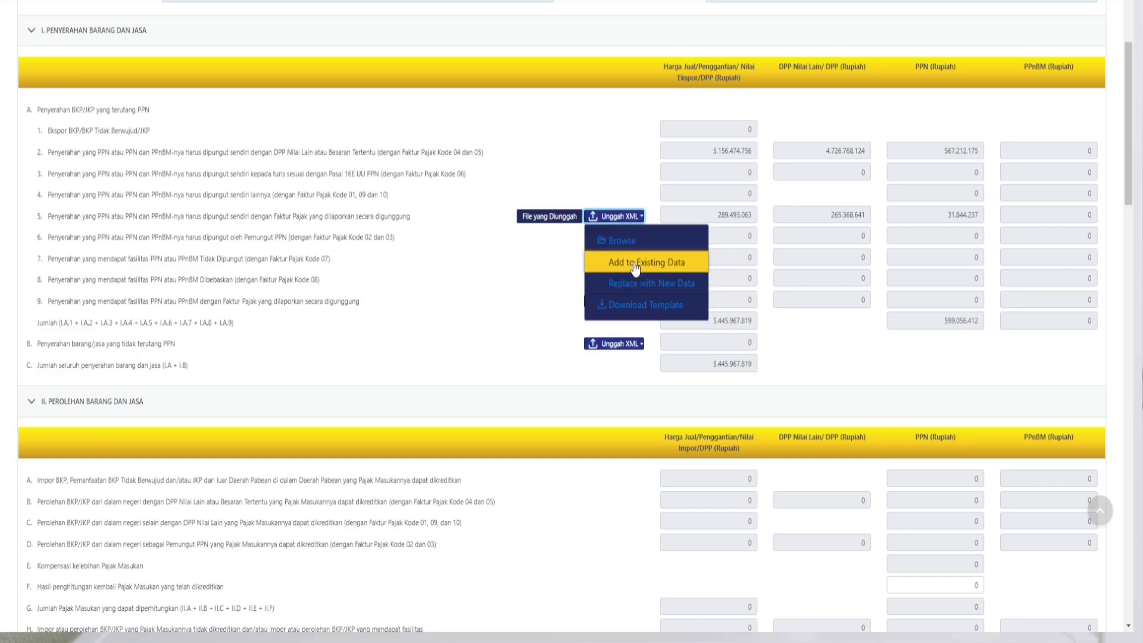
click(544, 272)
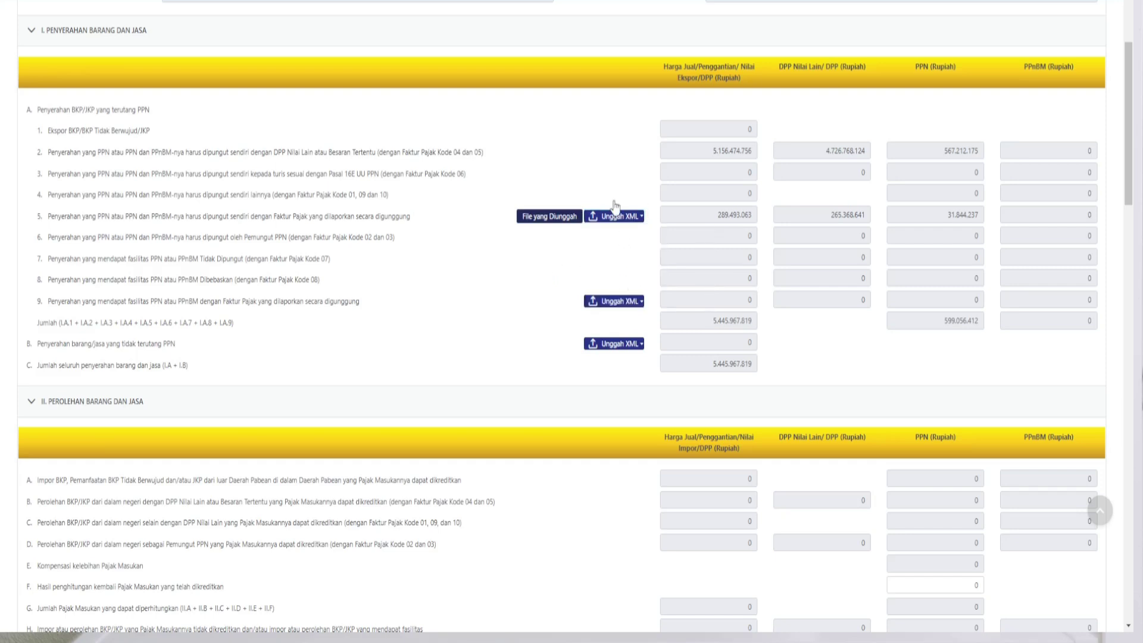